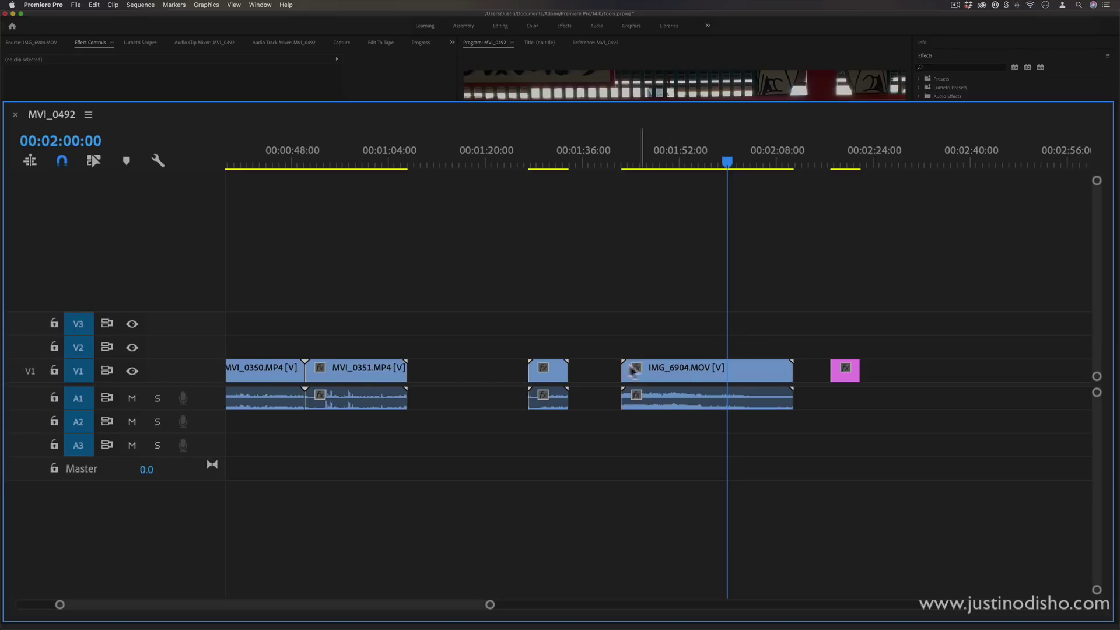
Step: Add a short clip on V1 after the pink clip and trim both ends of IMG_6904
{"action": "left_click_drag", "start_coordinate": [583, 88], "coordinate": [911, 379]}
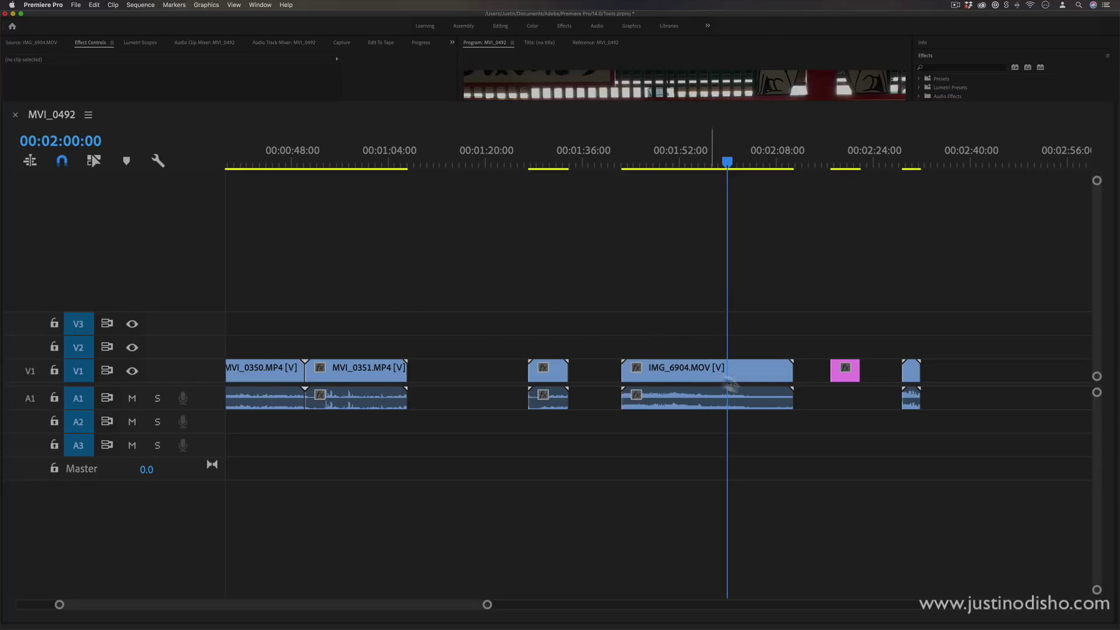
{"action": "left_click_drag", "start_coordinate": [791, 370], "coordinate": [740, 373]}
{"action": "left_click_drag", "start_coordinate": [624, 369], "coordinate": [658, 369]}
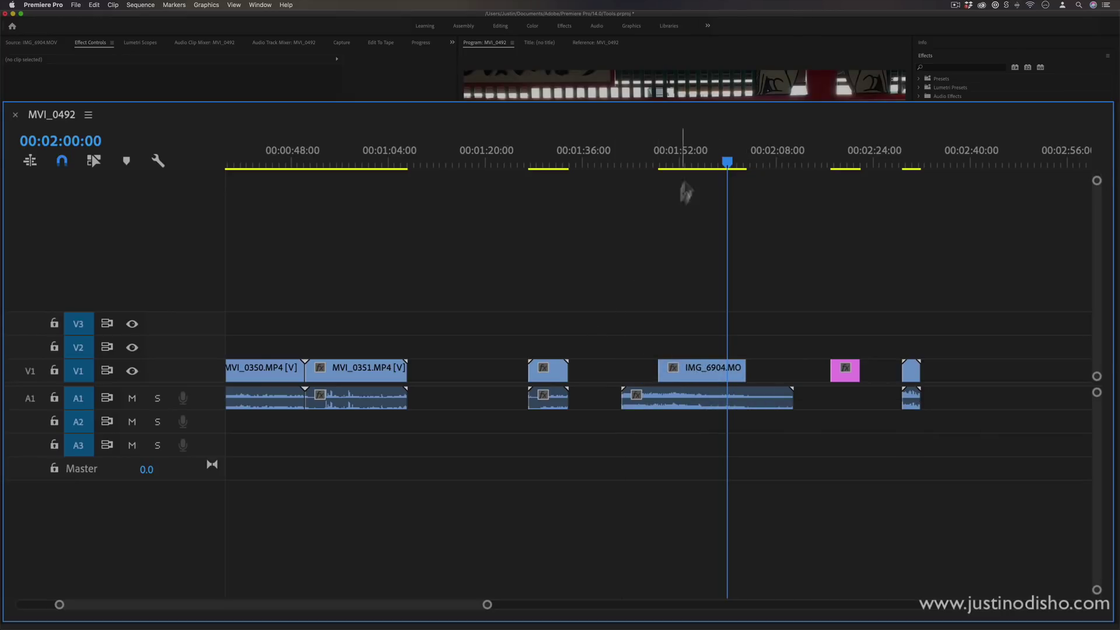
{"action": "left_click", "coordinate": [545, 172]}
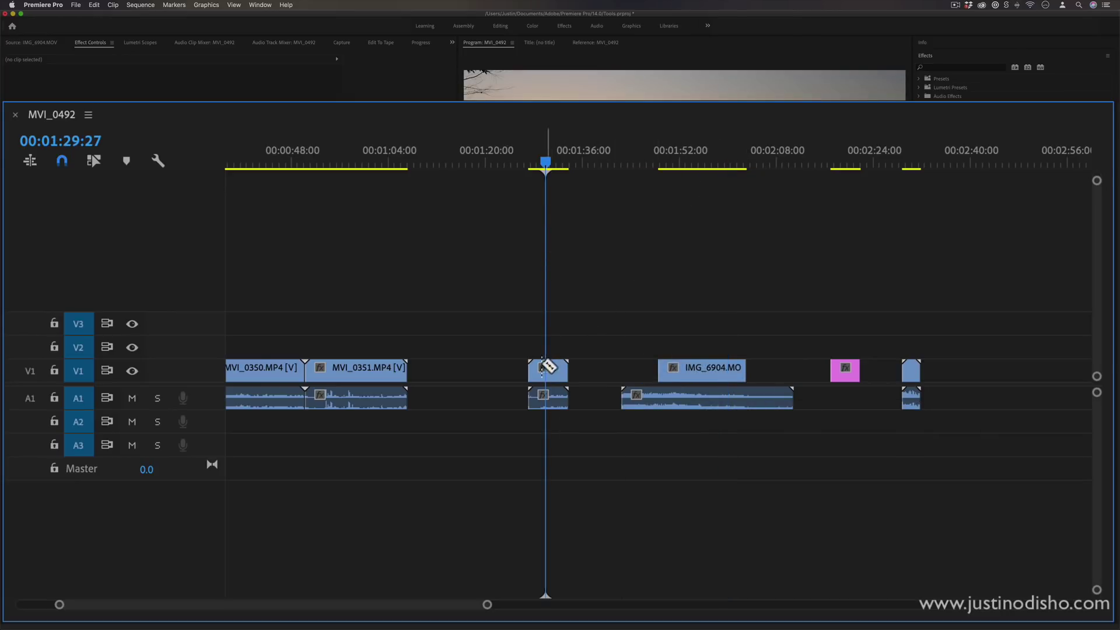
Step: Lengthen MVI_0531 and move it about two seconds later in the sequence
{"action": "left_click_drag", "start_coordinate": [551, 376], "coordinate": [606, 374]}
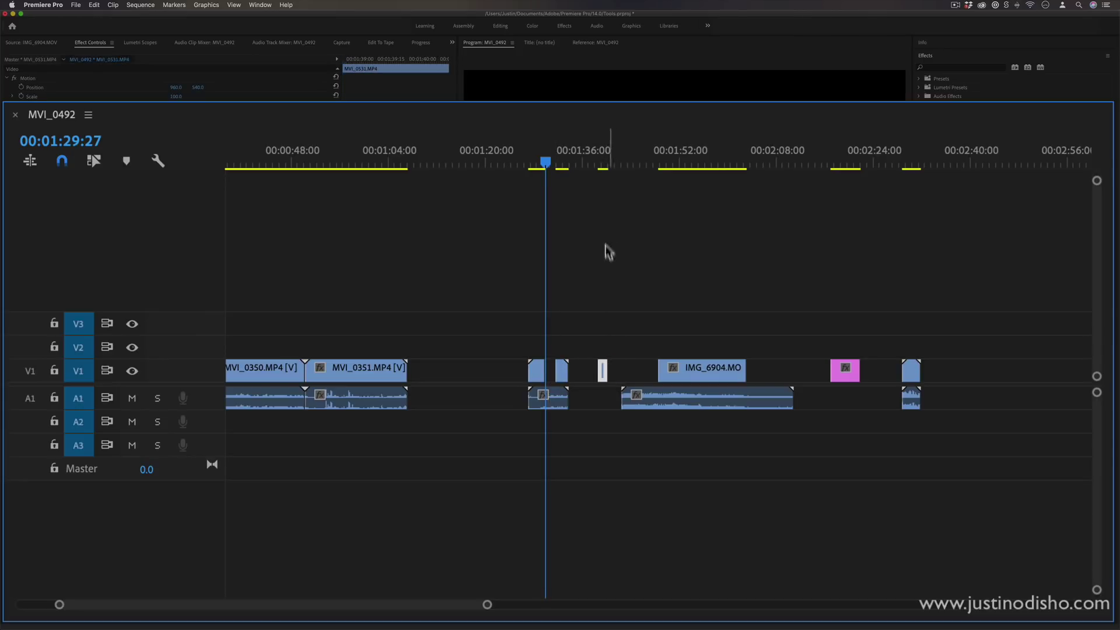
{"action": "left_click", "coordinate": [617, 198]}
{"action": "scroll", "coordinate": [618, 210], "scroll_direction": "up", "scroll_amount": 4, "text": "alt"}
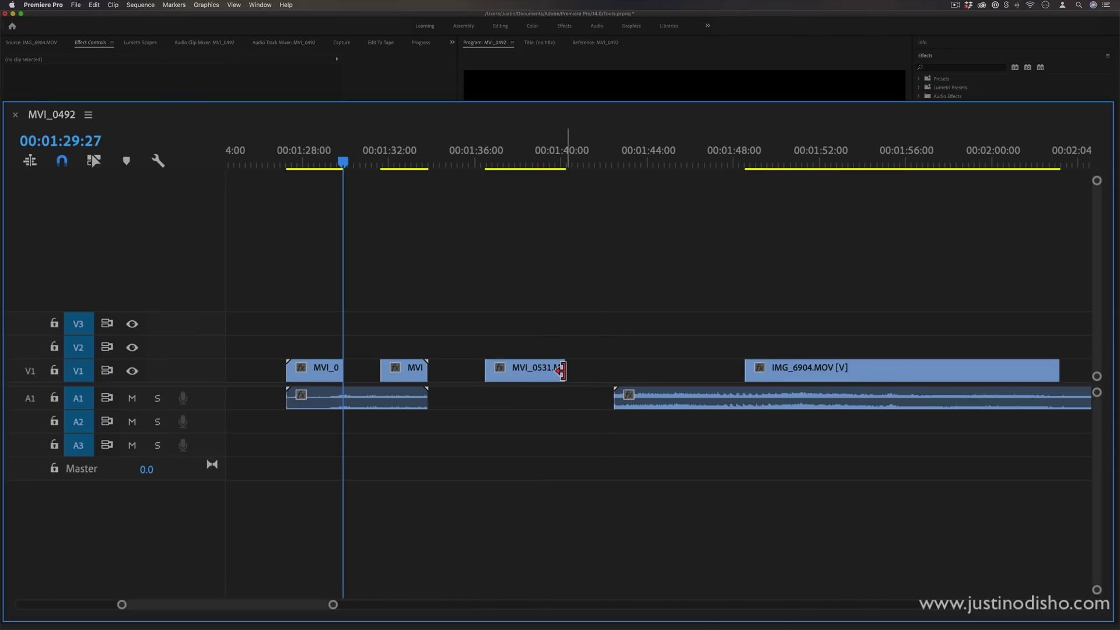
{"action": "left_click_drag", "start_coordinate": [560, 370], "coordinate": [767, 376]}
{"action": "left_click_drag", "start_coordinate": [479, 368], "coordinate": [520, 374]}
{"action": "left_click_drag", "start_coordinate": [382, 376], "coordinate": [368, 380]}
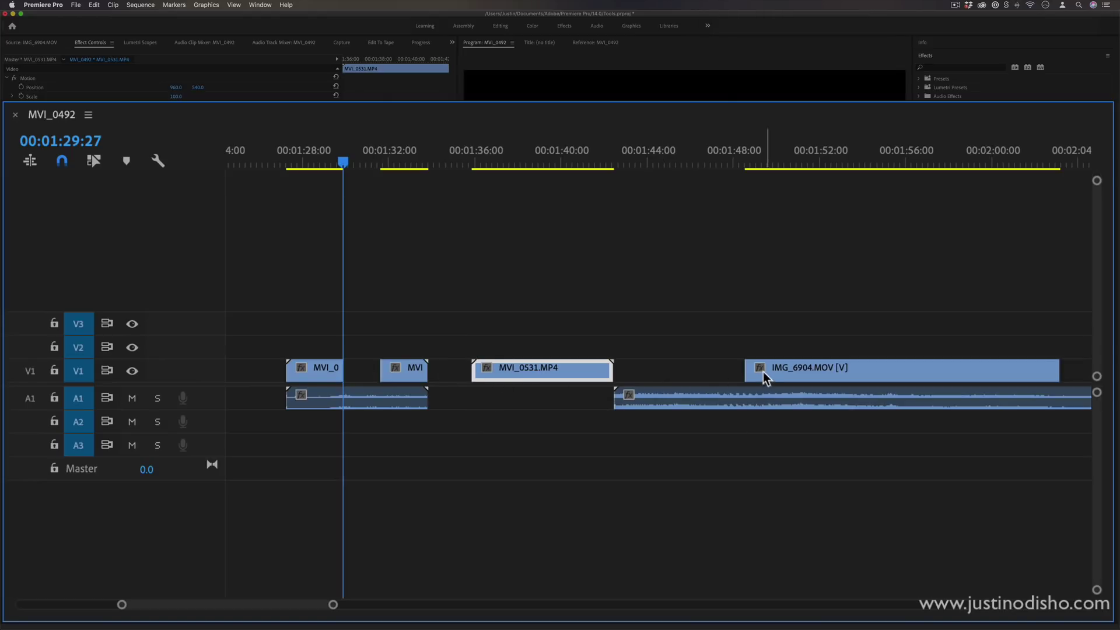
Step: Extend IMG_6904's start to meet MVI_0531's end, then fine-tune its end point
{"action": "left_click_drag", "start_coordinate": [752, 372], "coordinate": [614, 376]}
{"action": "scroll", "coordinate": [1006, 371], "scroll_direction": "right", "scroll_amount": 2}
{"action": "scroll", "coordinate": [991, 371], "scroll_direction": "right", "scroll_amount": 5}
{"action": "left_click_drag", "start_coordinate": [802, 372], "coordinate": [972, 373]}
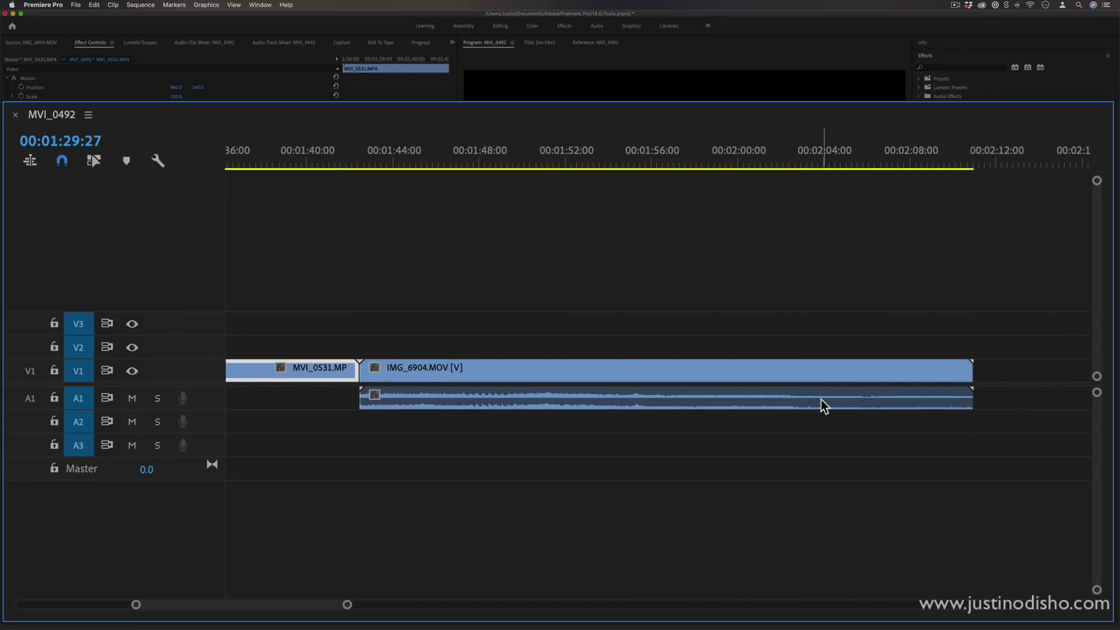
{"action": "left_click_drag", "start_coordinate": [972, 371], "coordinate": [908, 373]}
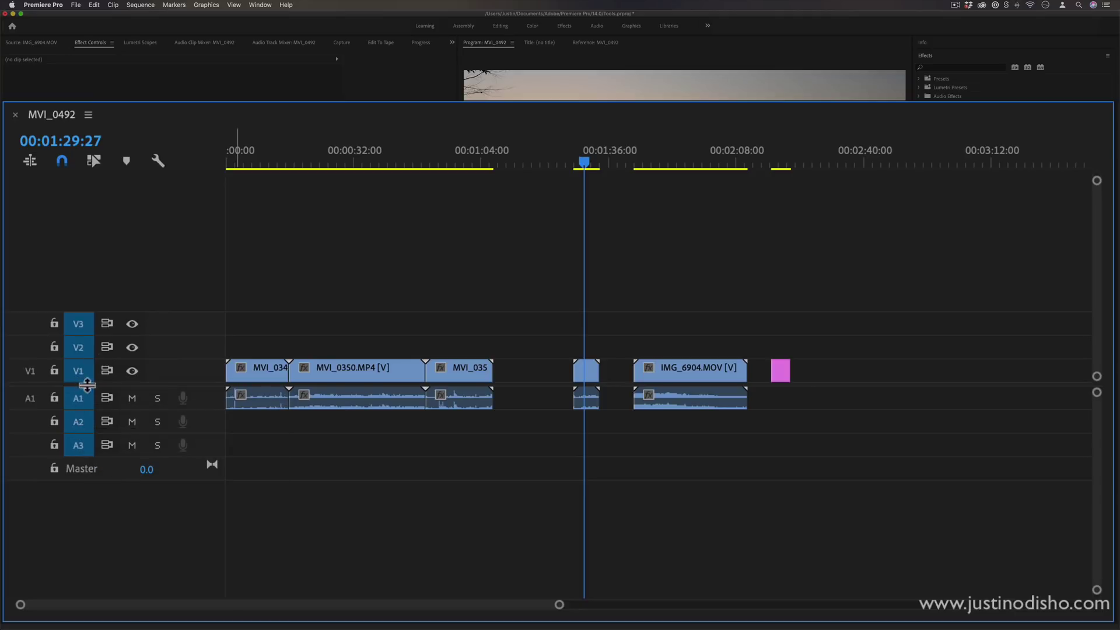
Step: Untarget V2, V3, A1, A2 and A3, leaving only V1 targeted
{"action": "left_click_drag", "start_coordinate": [555, 605], "coordinate": [478, 604]}
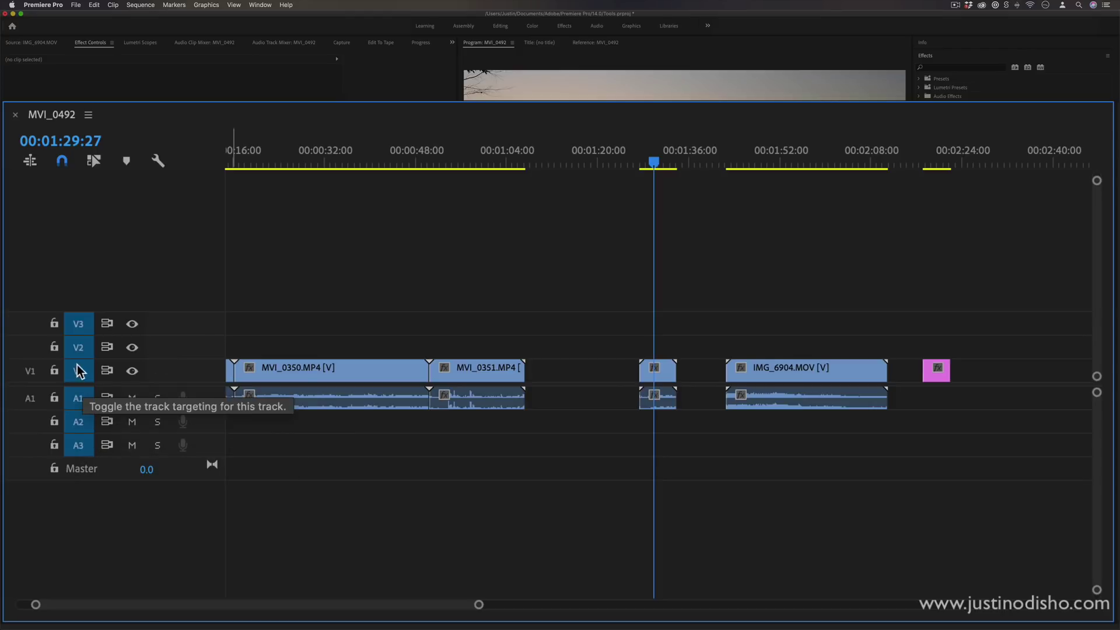
{"action": "left_click", "coordinate": [82, 325]}
{"action": "left_click", "coordinate": [81, 348]}
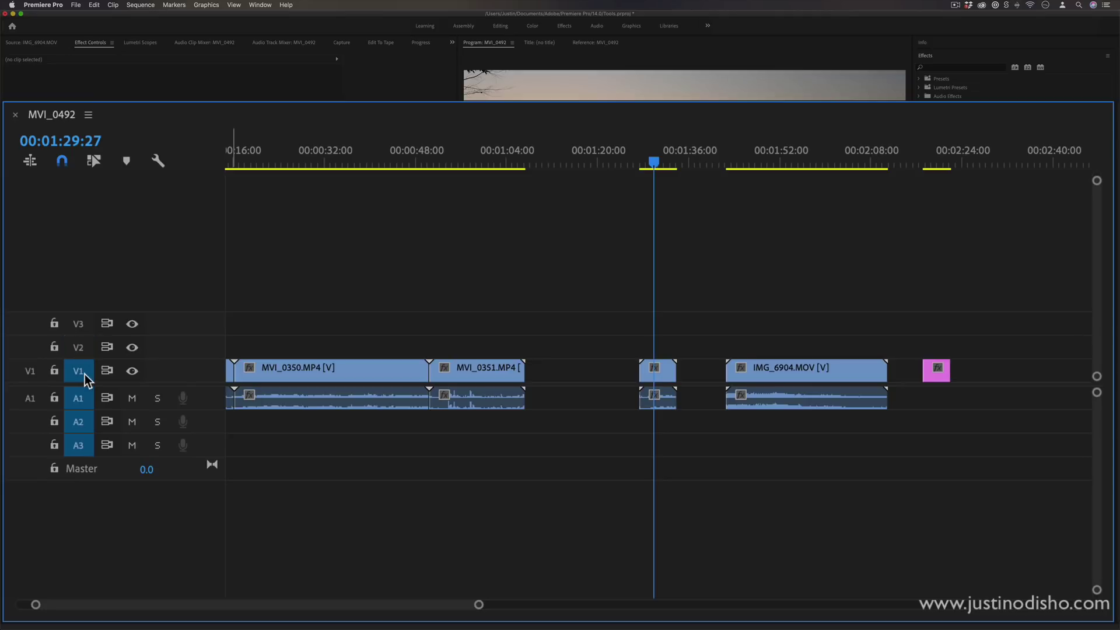
{"action": "left_click", "coordinate": [77, 371]}
{"action": "left_click", "coordinate": [83, 402]}
{"action": "left_click", "coordinate": [82, 424]}
{"action": "left_click", "coordinate": [81, 446]}
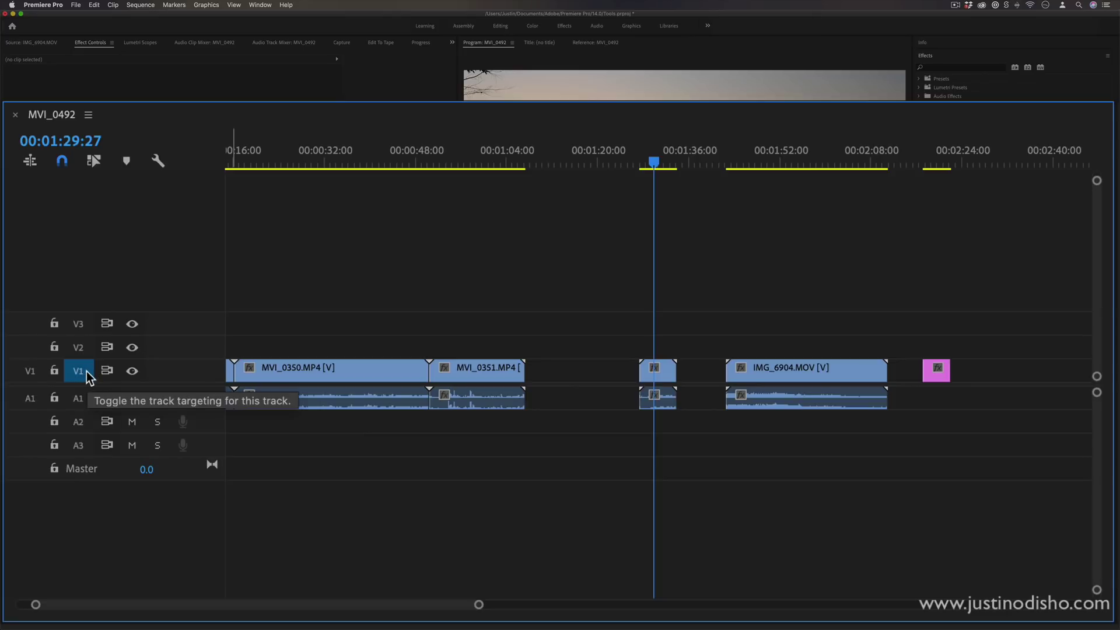
Step: Copy the short MVI_0531 clip and paste a copy onto V2
{"action": "left_click", "coordinate": [648, 377]}
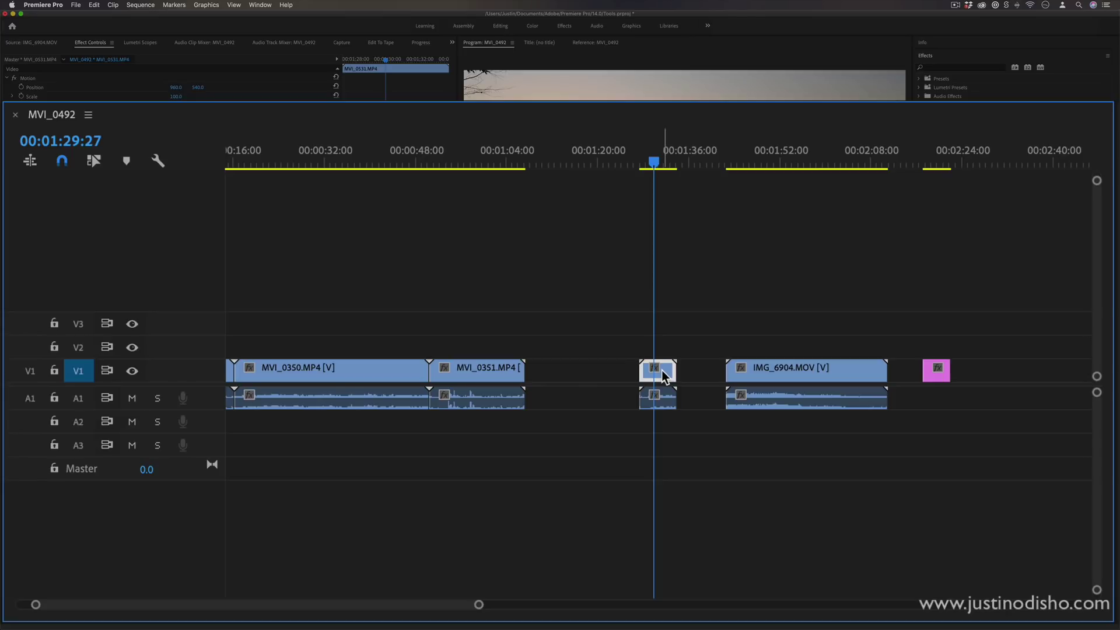
{"action": "right_click", "coordinate": [662, 370]}
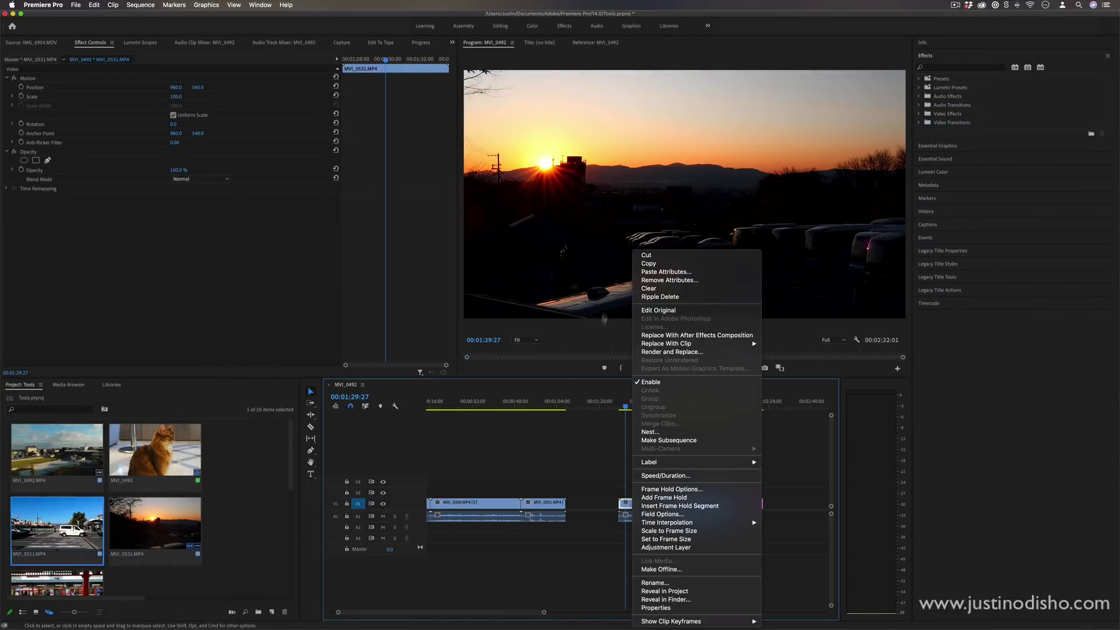
{"action": "left_click", "coordinate": [597, 507]}
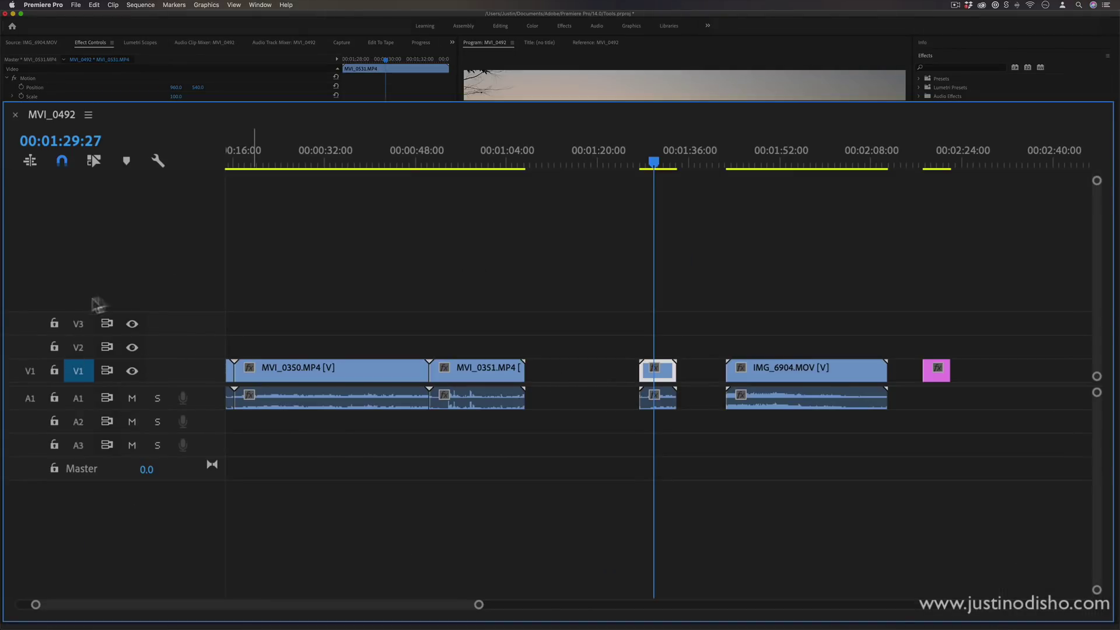
{"action": "key", "text": "a"}
{"action": "left_click", "coordinate": [78, 348]}
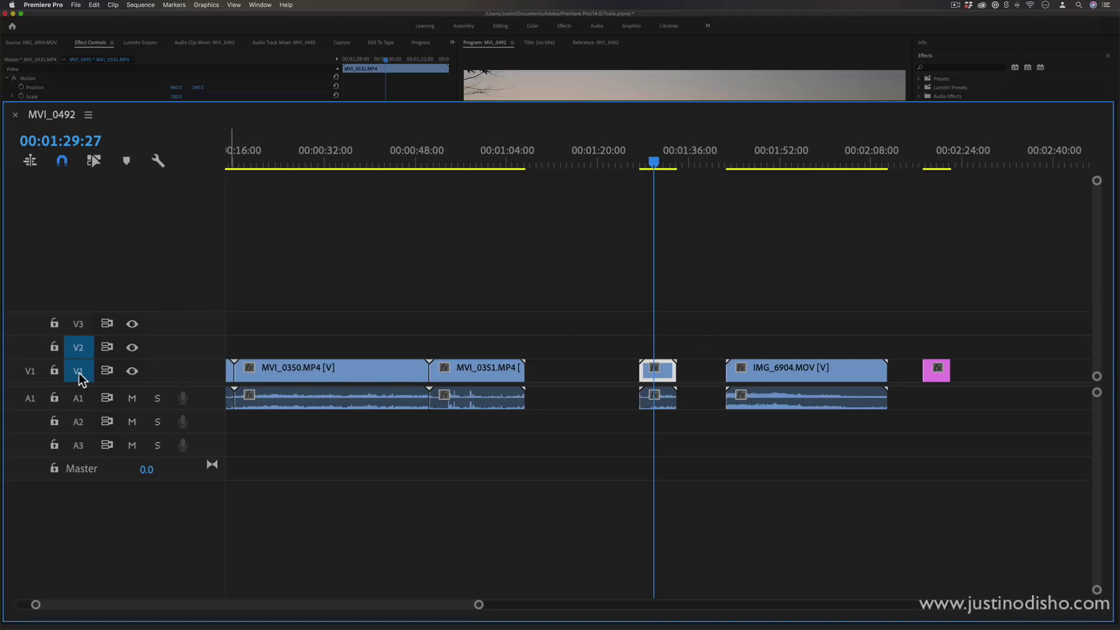
{"action": "left_click", "coordinate": [78, 371]}
{"action": "key", "text": "super+c"}
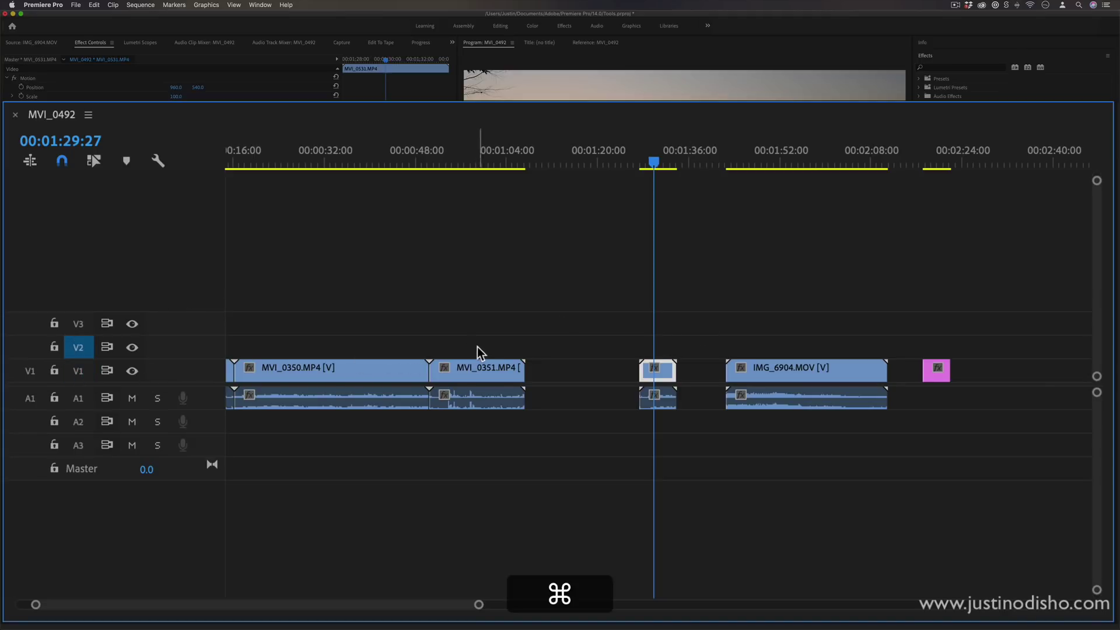
{"action": "key", "text": "super+v"}
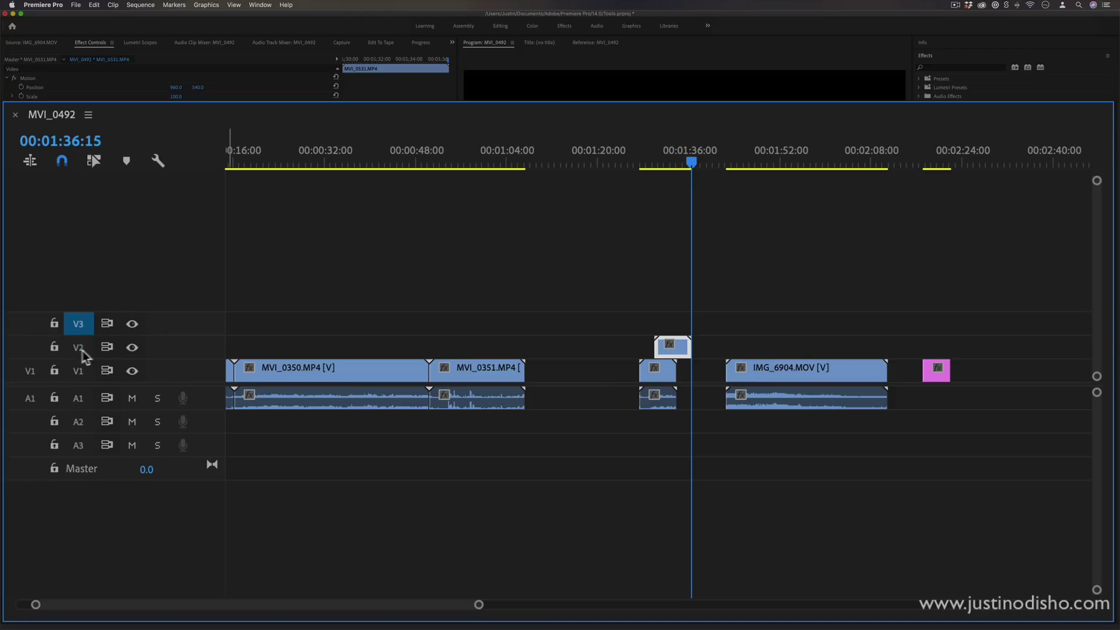
Step: Paste further copies onto V3 and onto V1 at 00:01:00:21
{"action": "key", "text": "super+v"}
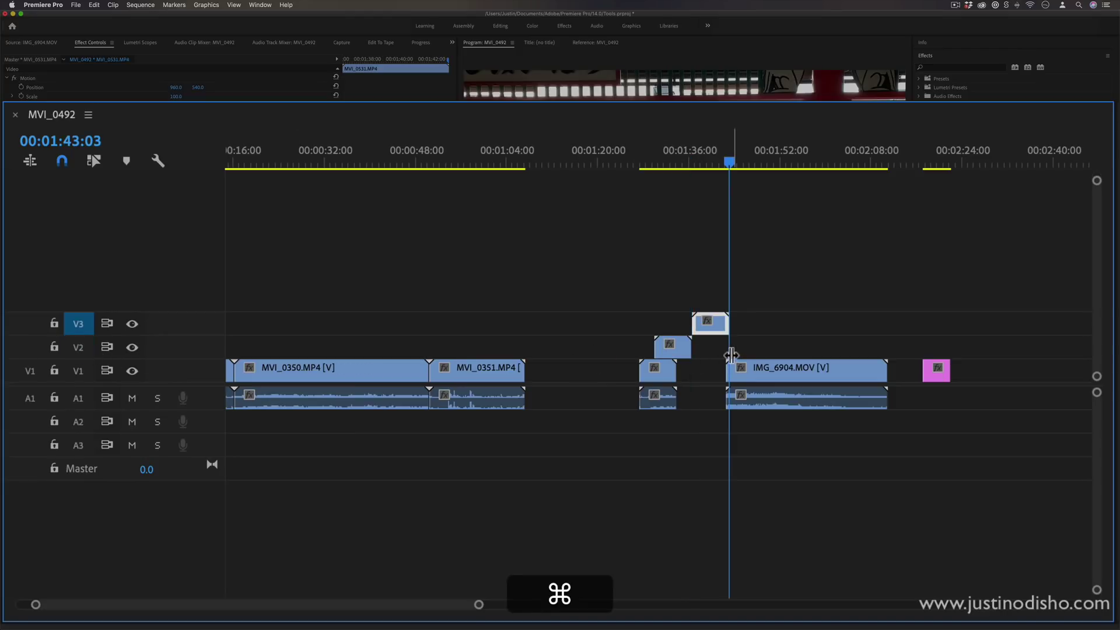
{"action": "left_click", "coordinate": [665, 157]}
{"action": "left_click", "coordinate": [489, 157]}
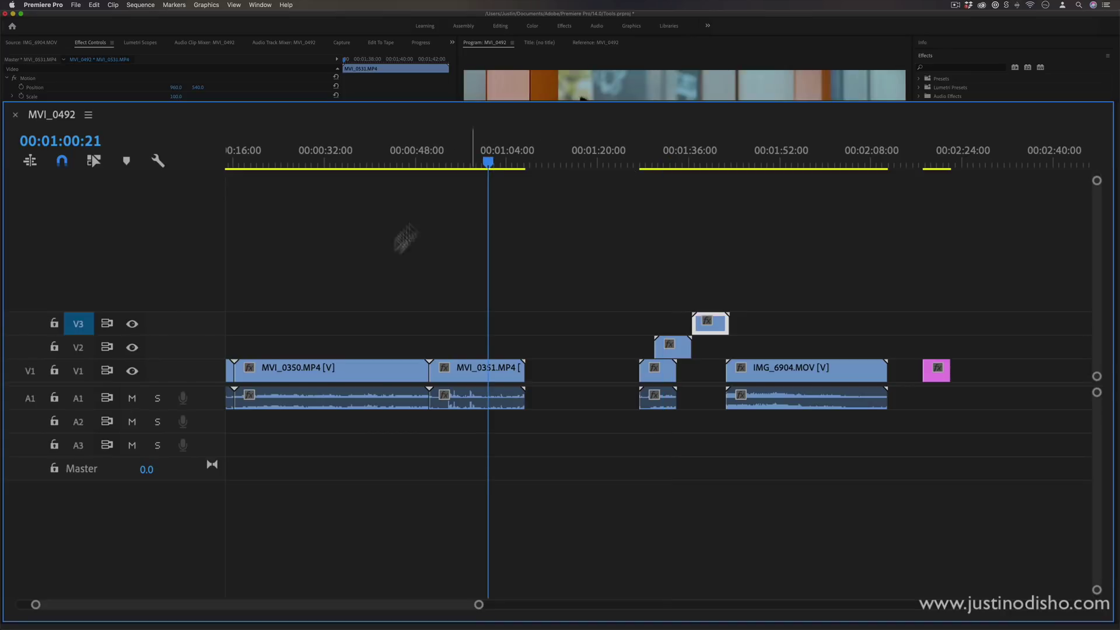
{"action": "left_click", "coordinate": [76, 371]}
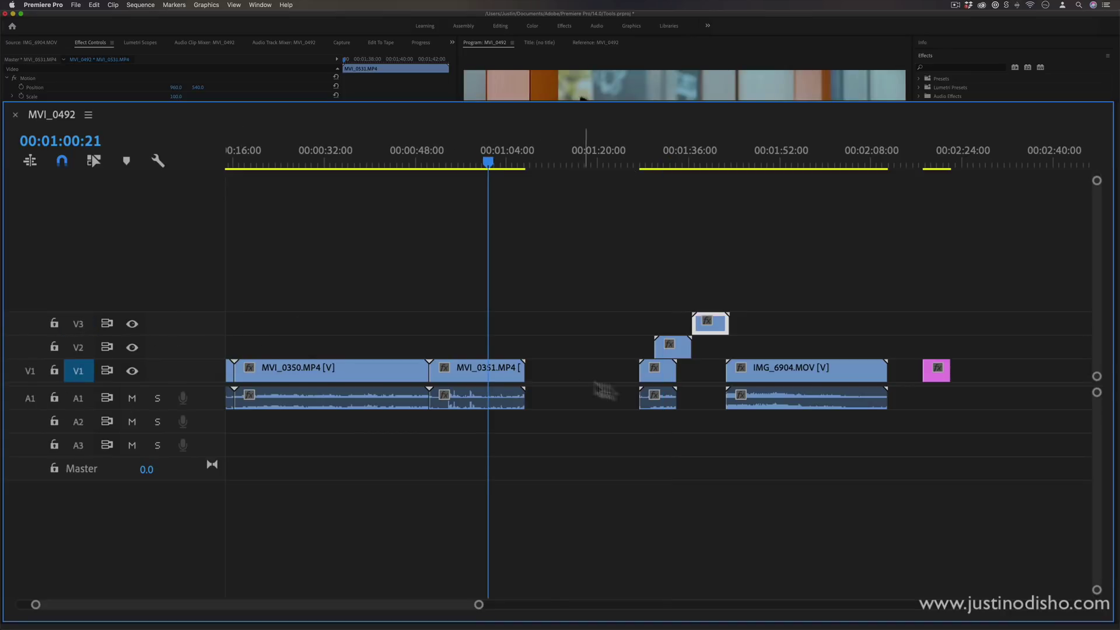
{"action": "key", "text": "super+v"}
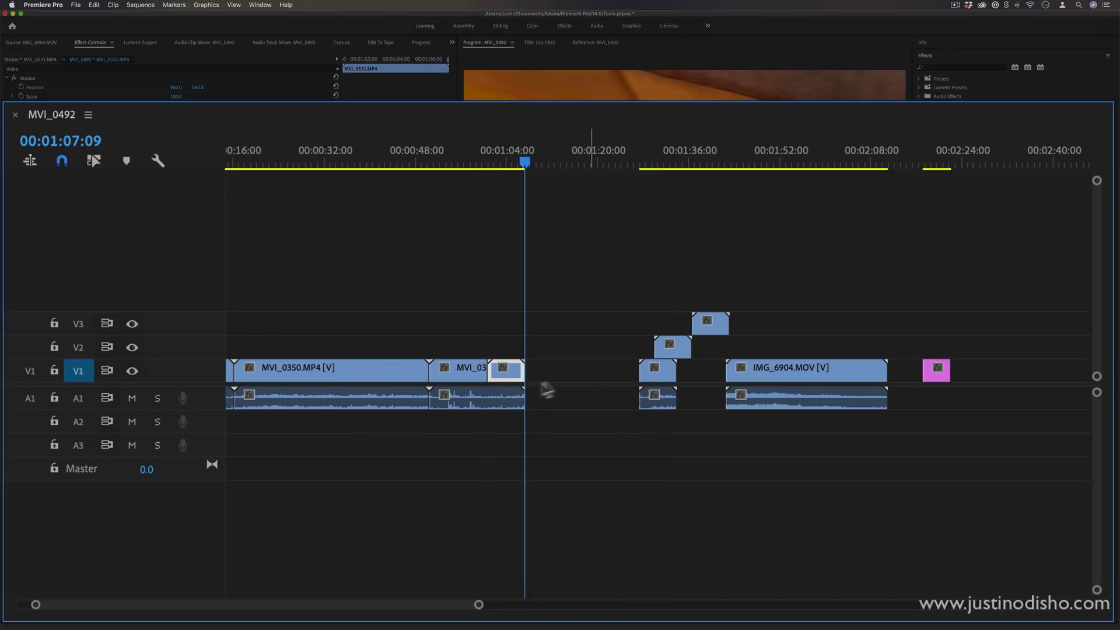
{"action": "left_click", "coordinate": [474, 156]}
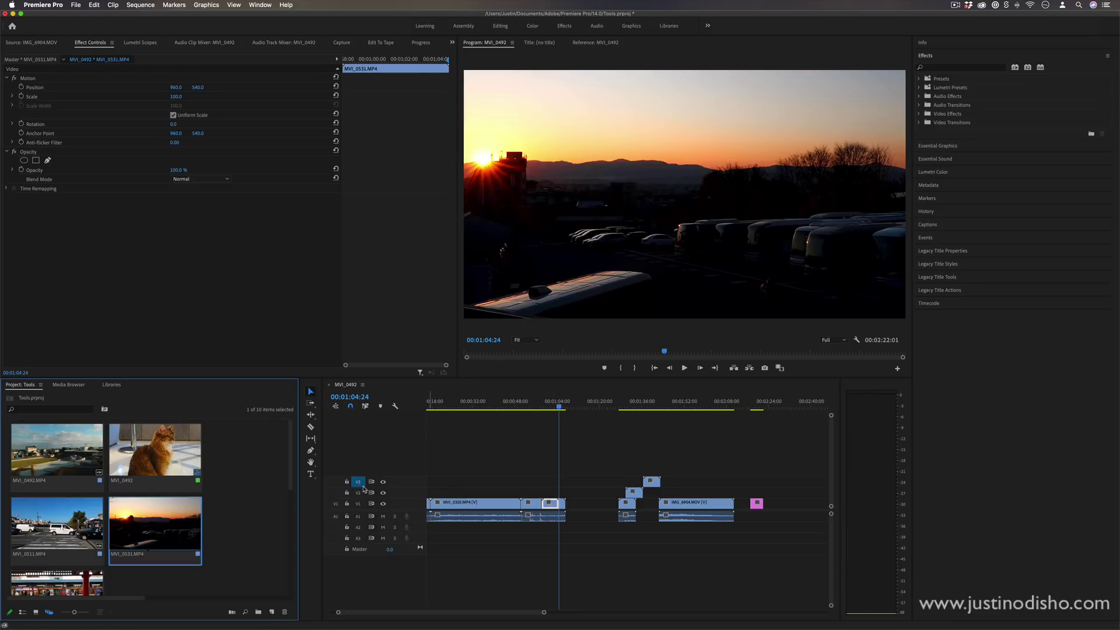
{"action": "left_click", "coordinate": [359, 487]}
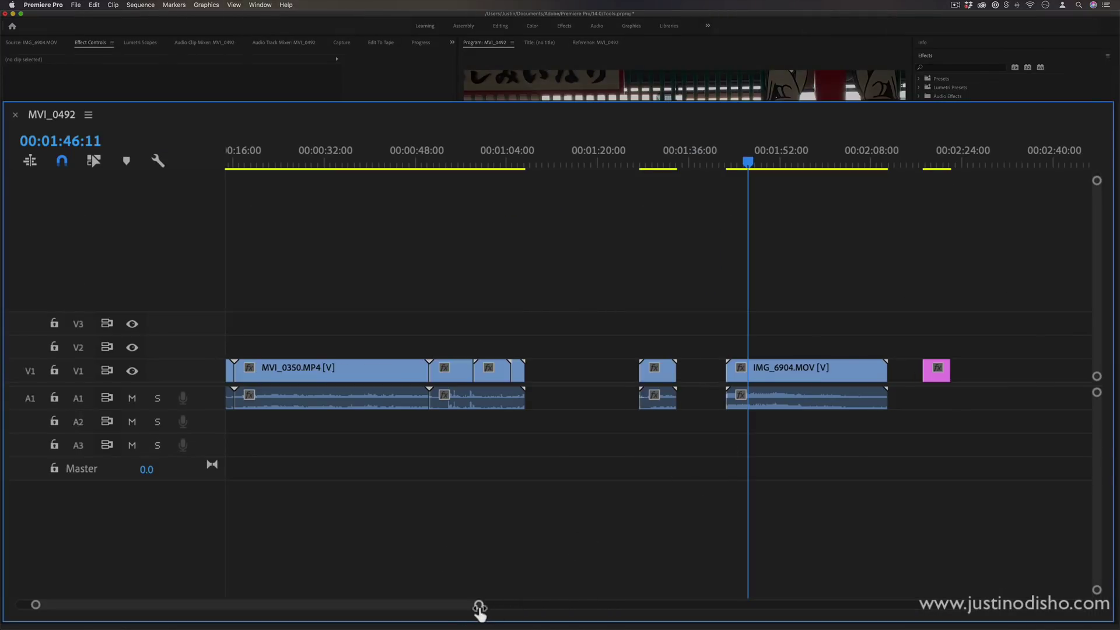
Step: Scale the IMG_6904 train clip to 175 in Effect Controls
{"action": "left_click_drag", "start_coordinate": [480, 606], "coordinate": [381, 607]}
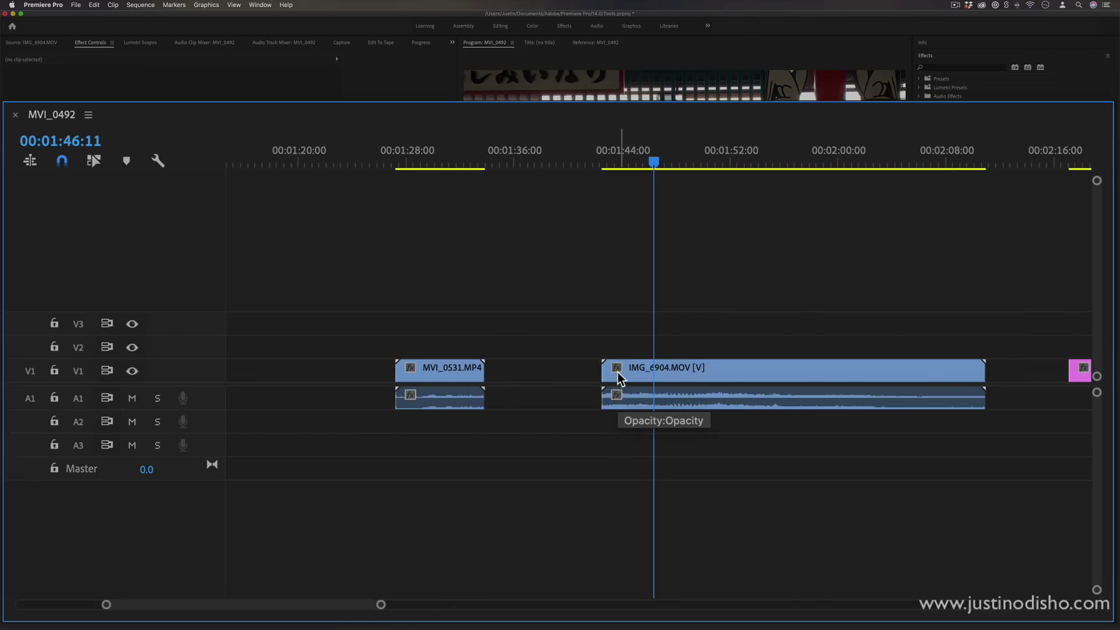
{"action": "key", "text": "grave"}
{"action": "left_click", "coordinate": [627, 521]}
{"action": "left_click", "coordinate": [646, 501]}
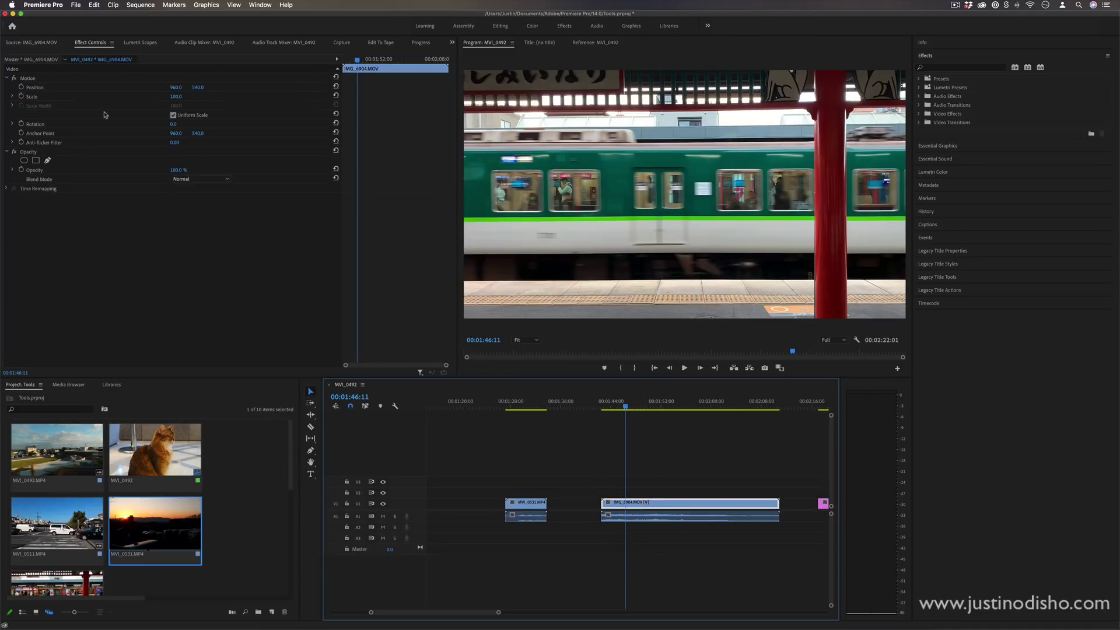
{"action": "left_click", "coordinate": [90, 46]}
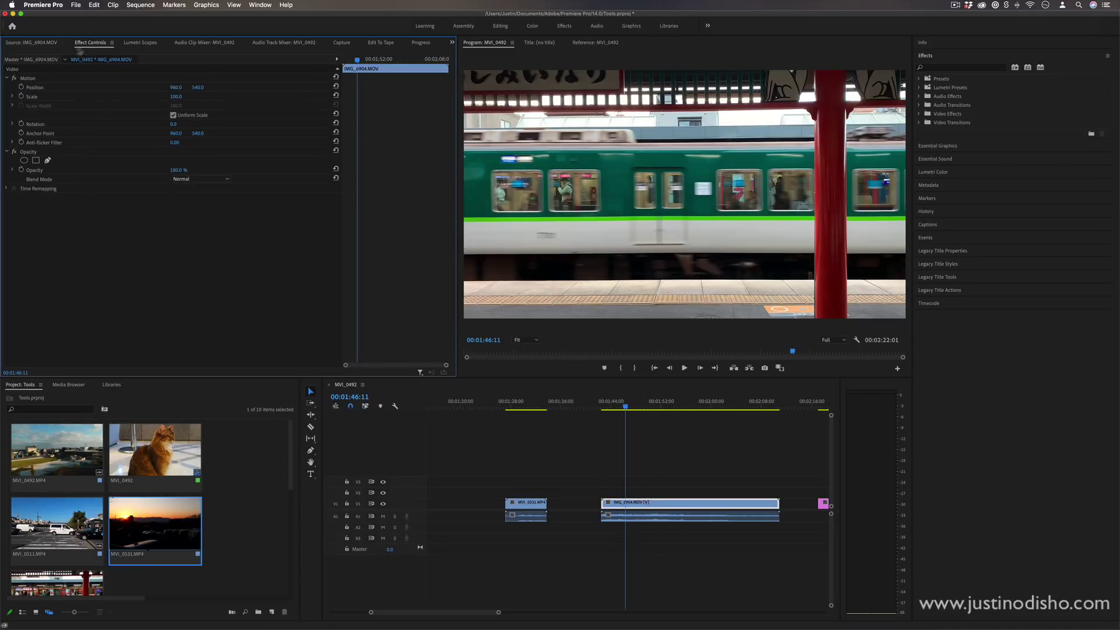
{"action": "left_click_drag", "start_coordinate": [176, 100], "coordinate": [220, 100]}
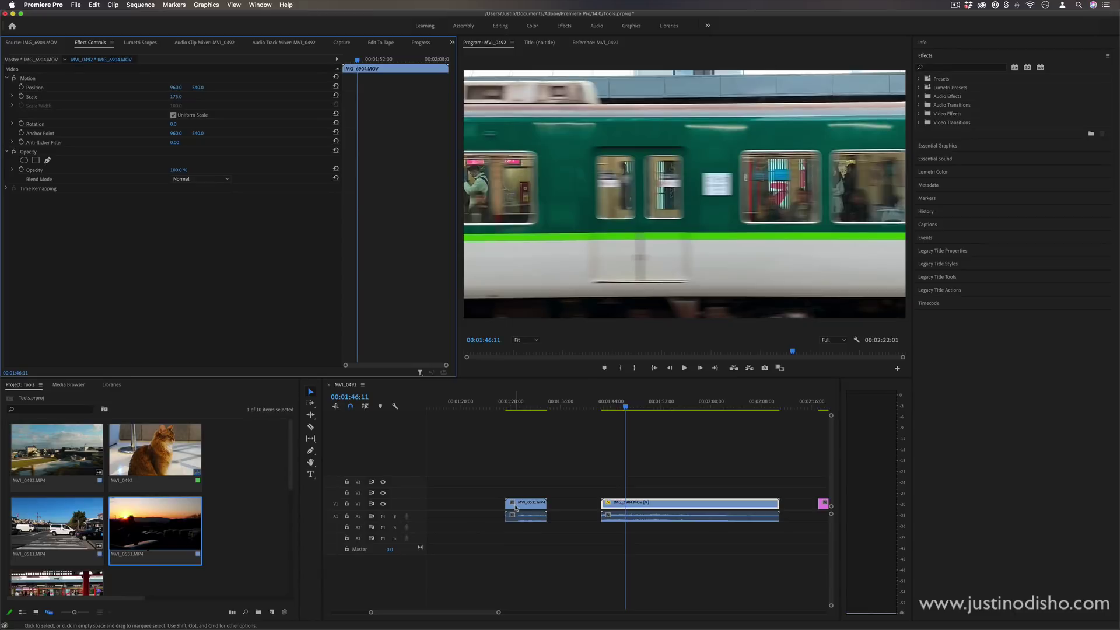
Step: Play the sequence, then return the playhead to 00:01:44:28
{"action": "left_click", "coordinate": [613, 511]}
{"action": "key", "text": "space"}
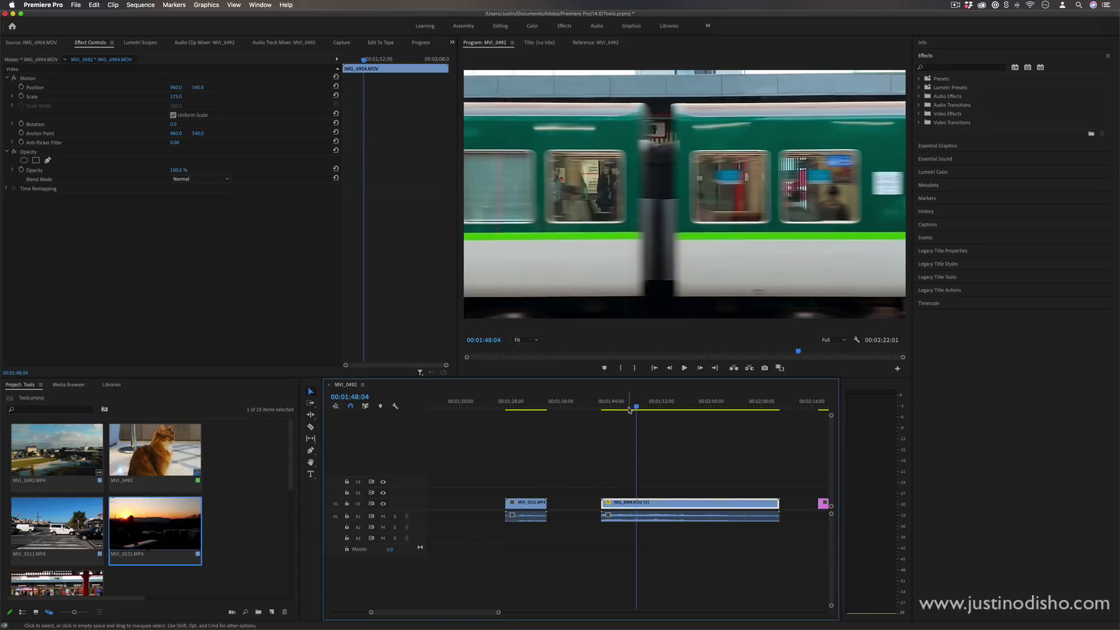
{"action": "left_click", "coordinate": [617, 410]}
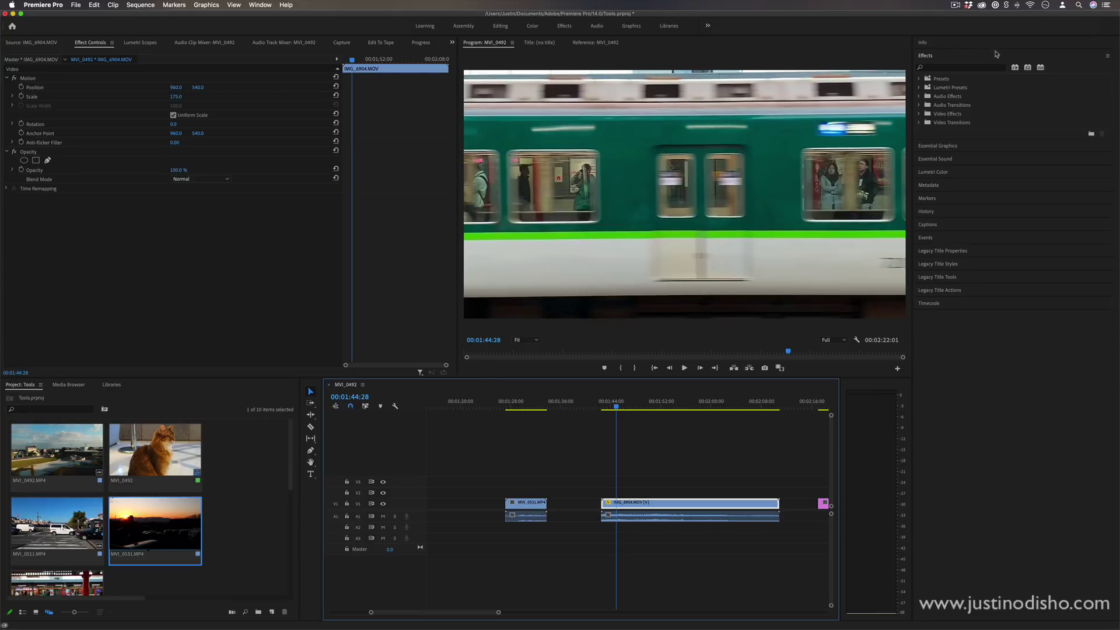
Step: Apply the Twirl effect from Video Effects > Distort to the IMG_6904 train clip
{"action": "left_click", "coordinate": [919, 115]}
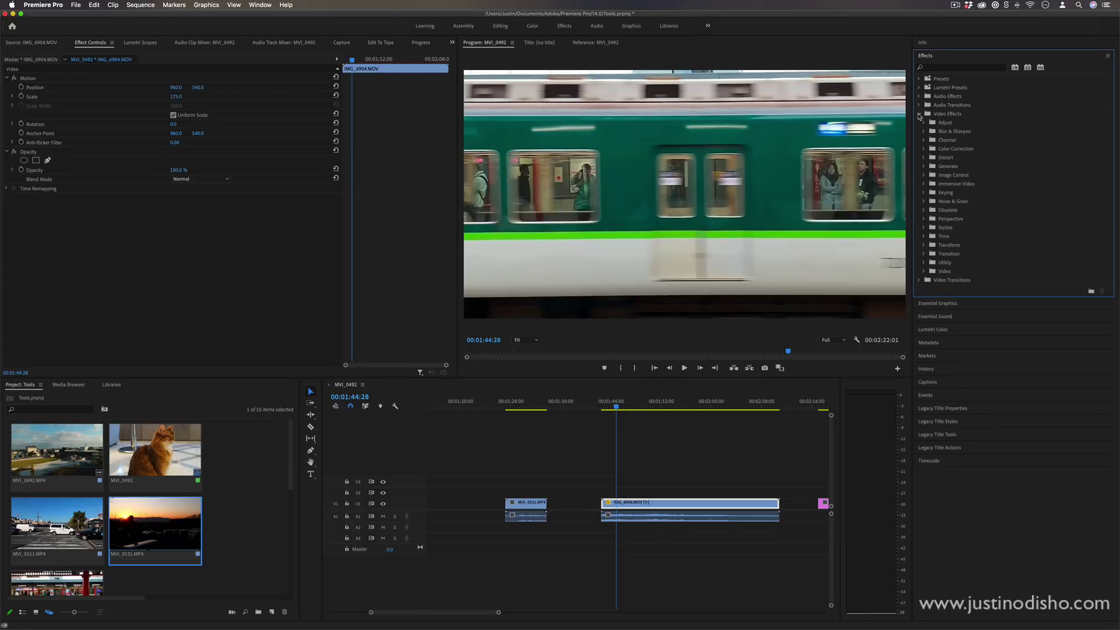
{"action": "left_click", "coordinate": [924, 159]}
{"action": "left_click", "coordinate": [966, 230]}
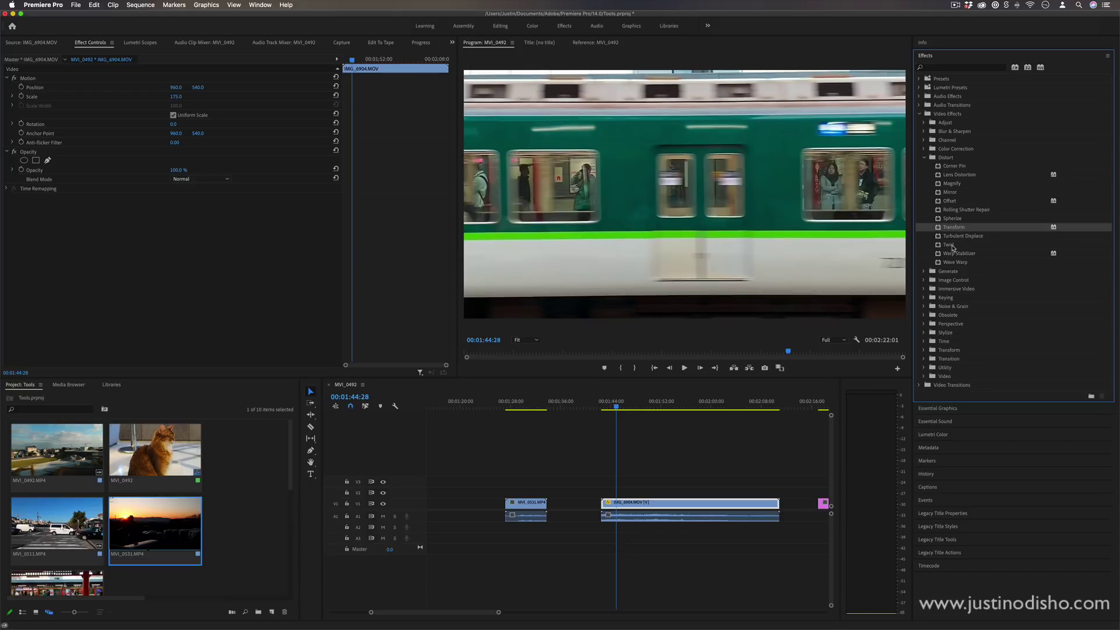
{"action": "left_click_drag", "start_coordinate": [953, 248], "coordinate": [681, 508]}
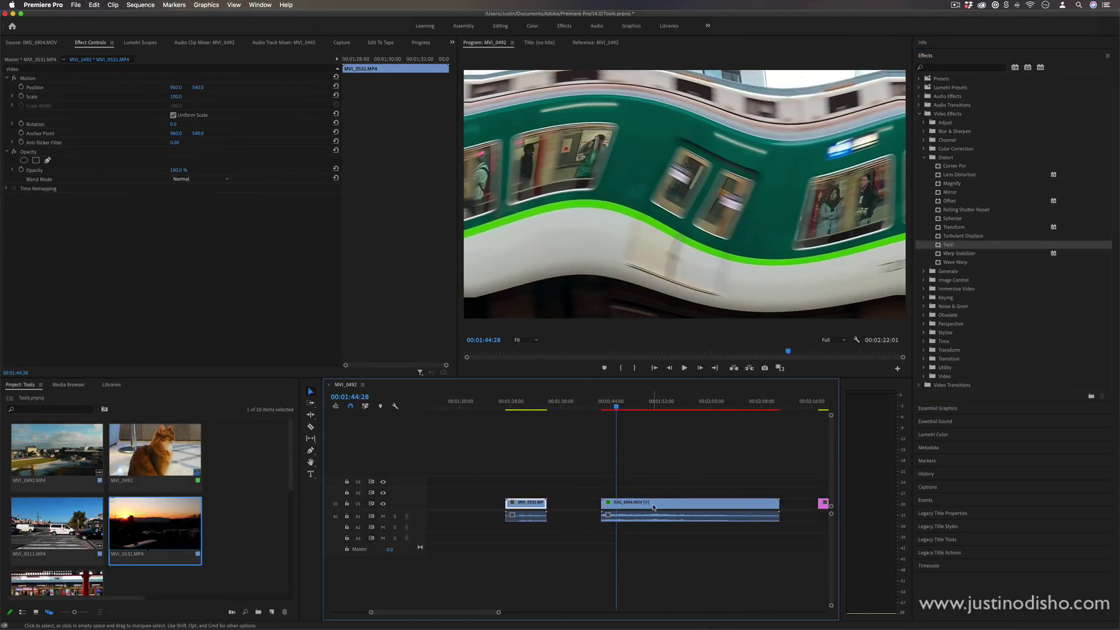
{"action": "left_click", "coordinate": [653, 507]}
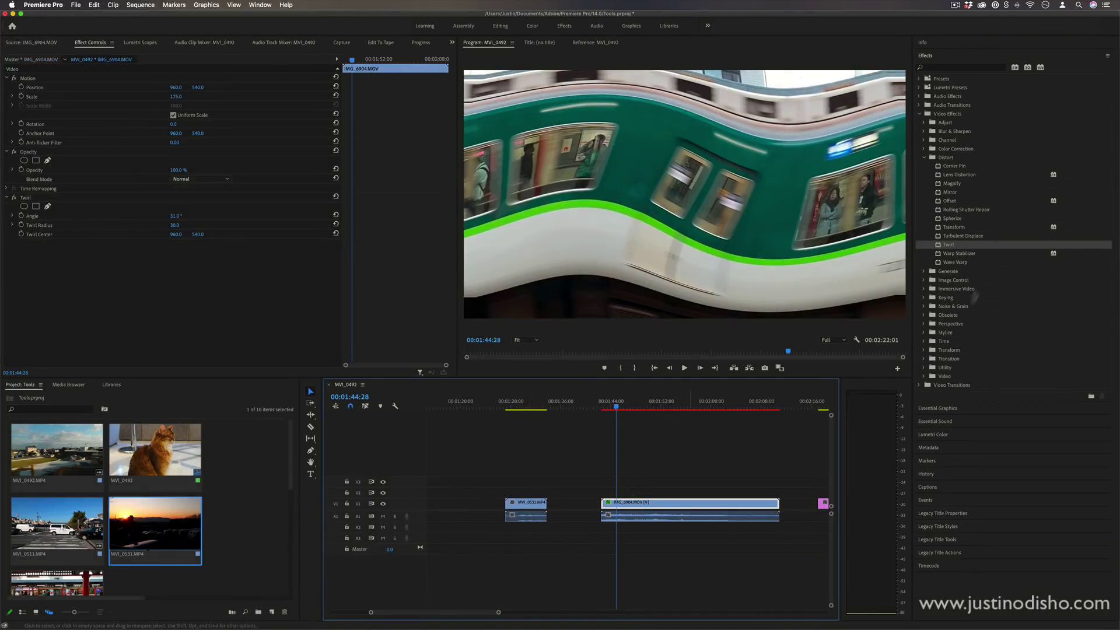
Step: Apply Twirl to the MVI_0531 sunset clip as well and adjust its angle
{"action": "left_click_drag", "start_coordinate": [948, 245], "coordinate": [524, 496]}
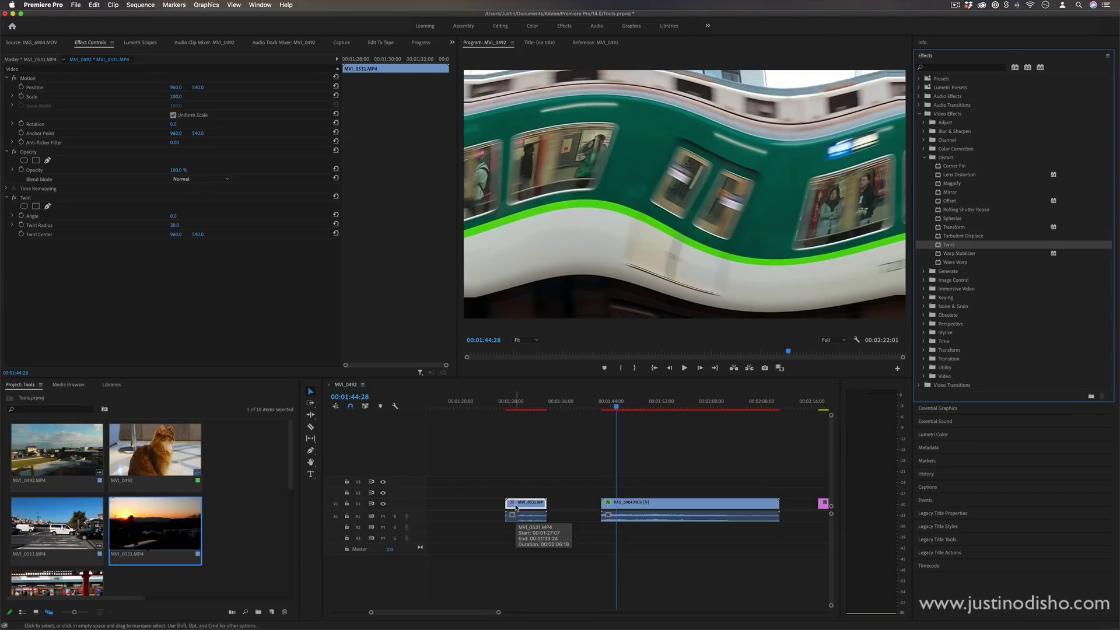
{"action": "left_click", "coordinate": [611, 507]}
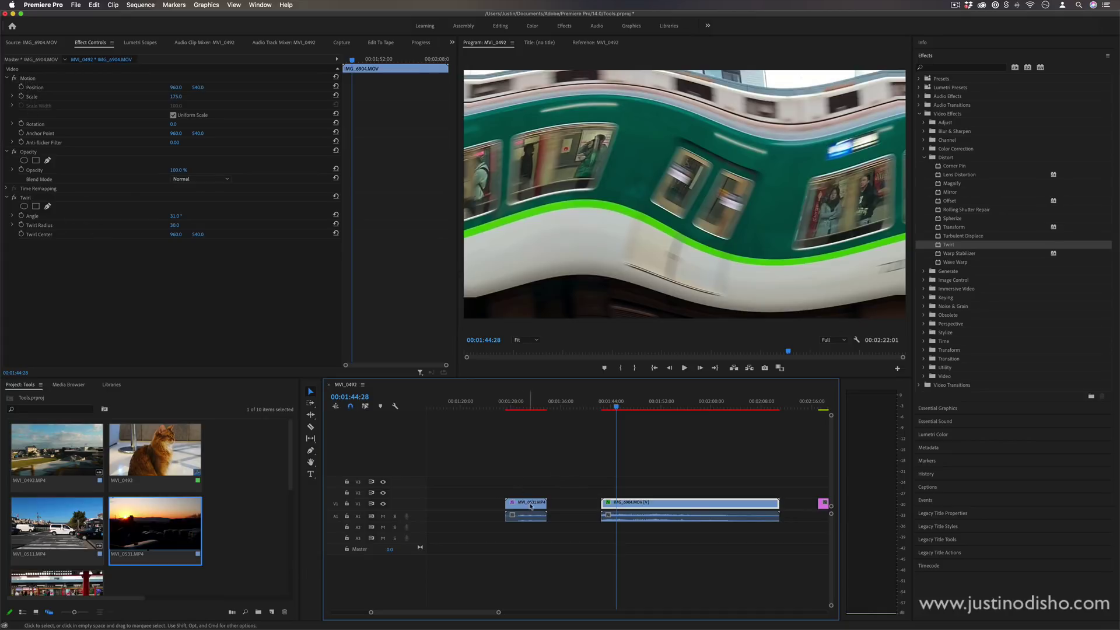
{"action": "left_click", "coordinate": [524, 506]}
{"action": "left_click", "coordinate": [529, 407]}
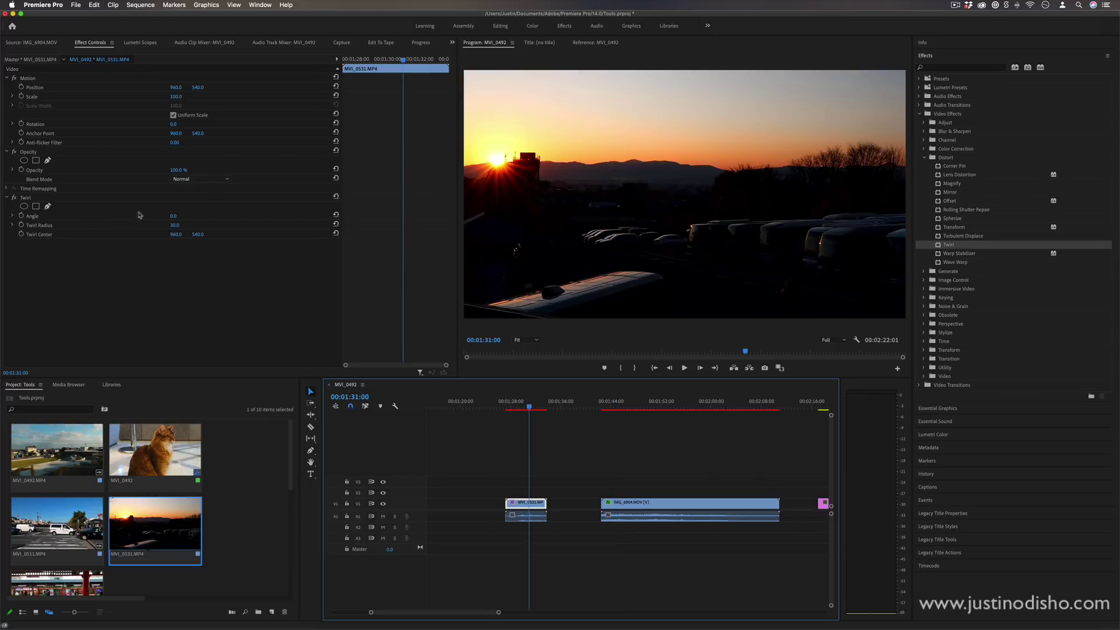
{"action": "left_click_drag", "start_coordinate": [173, 216], "coordinate": [609, 507]}
{"action": "scroll", "coordinate": [609, 507], "scroll_direction": "right", "scroll_amount": 1}
Step: Remove the Twirl and motion attributes from IMG_6904, returning its Scale to 100
{"action": "right_click", "coordinate": [610, 506]}
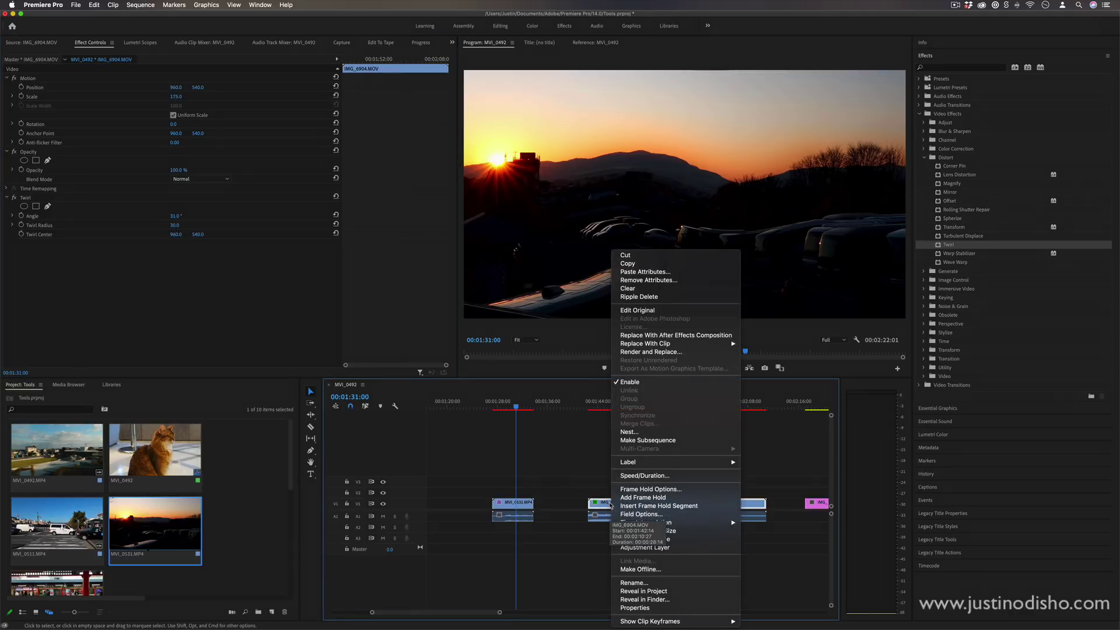
{"action": "left_click", "coordinate": [640, 281]}
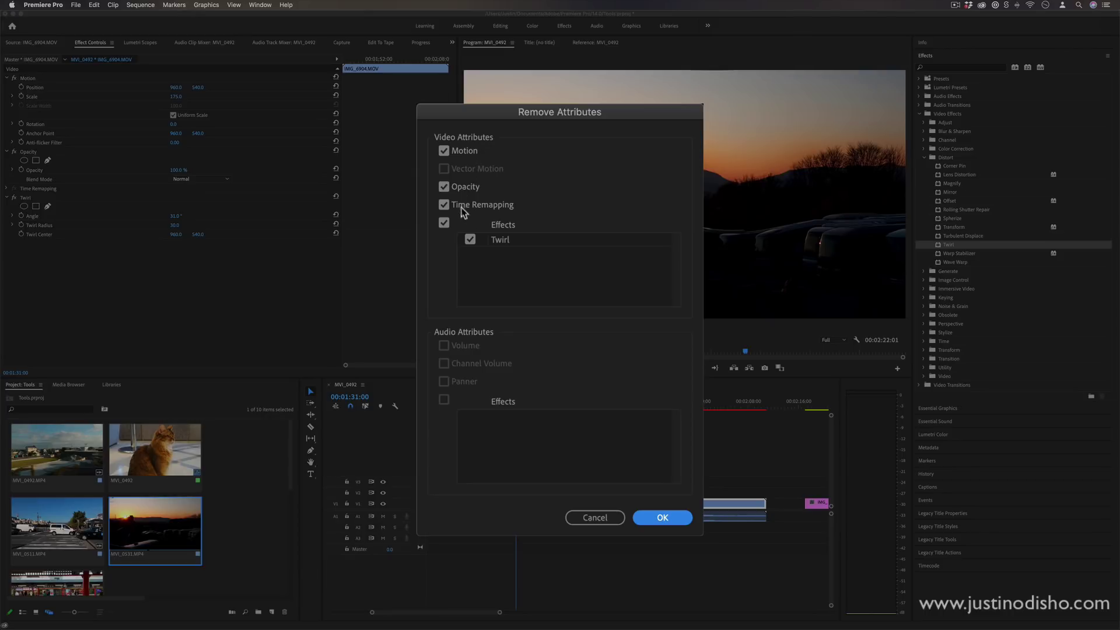
{"action": "key", "text": "Return"}
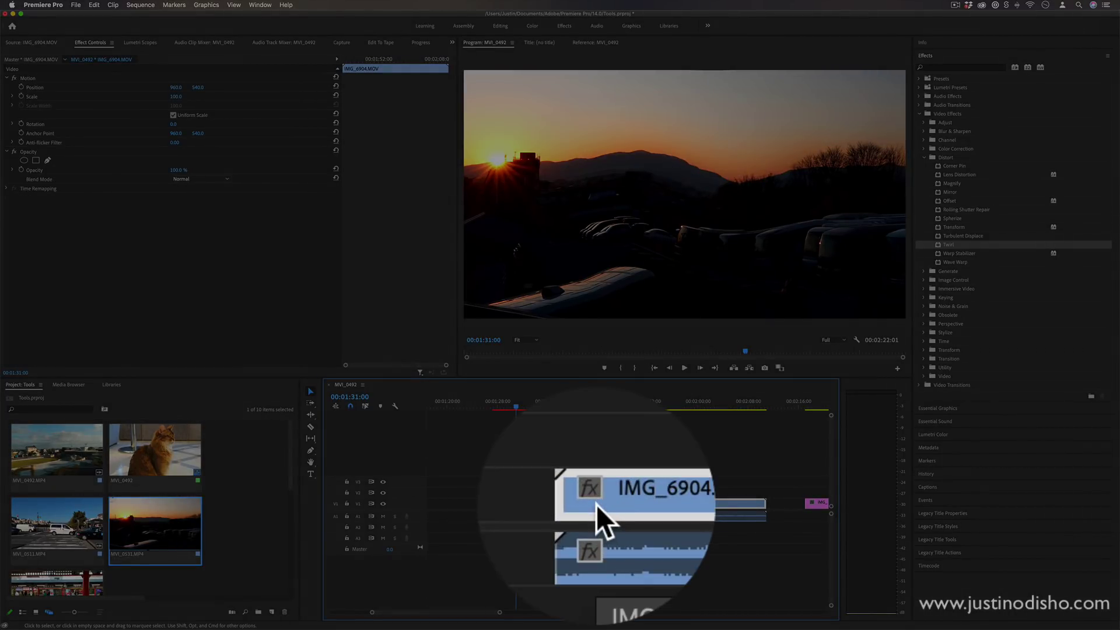
{"action": "scroll", "coordinate": [682, 506], "scroll_direction": "right", "scroll_amount": 3}
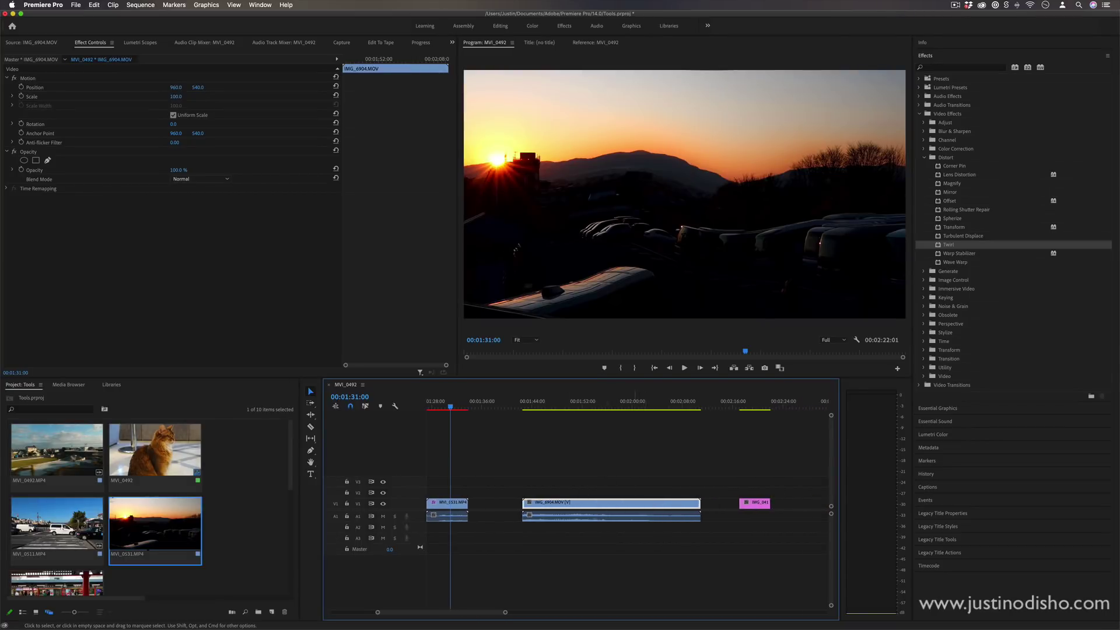
Step: Select both the IMG_6904 train clip and the pink IMG_0413 clip
{"action": "left_click", "coordinate": [578, 490]}
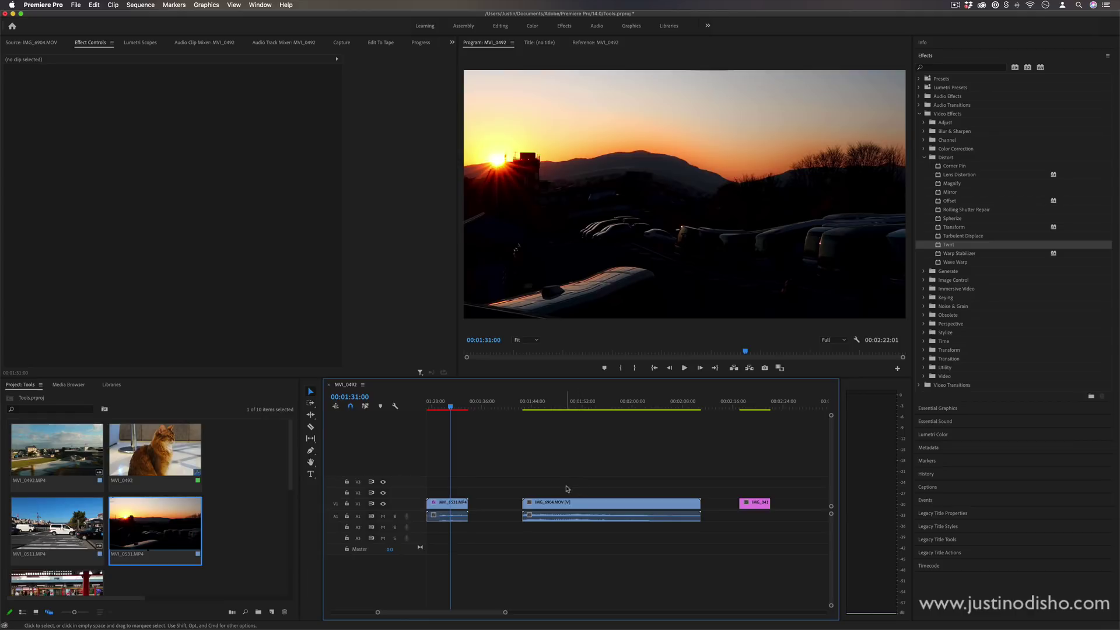
{"action": "left_click", "coordinate": [610, 506]}
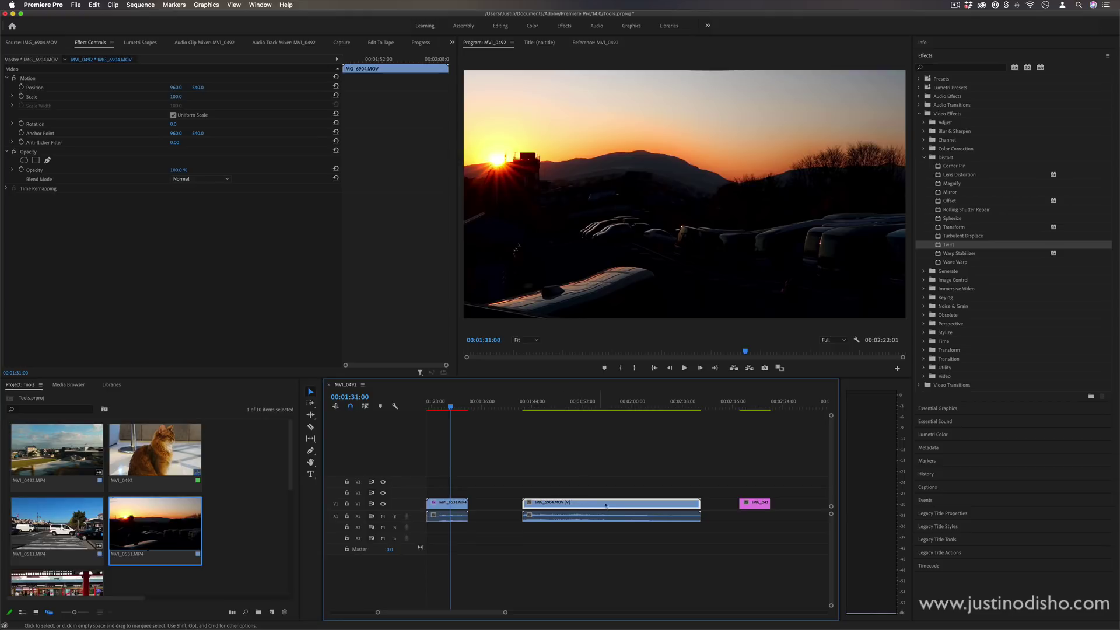
{"action": "left_click", "coordinate": [590, 409]}
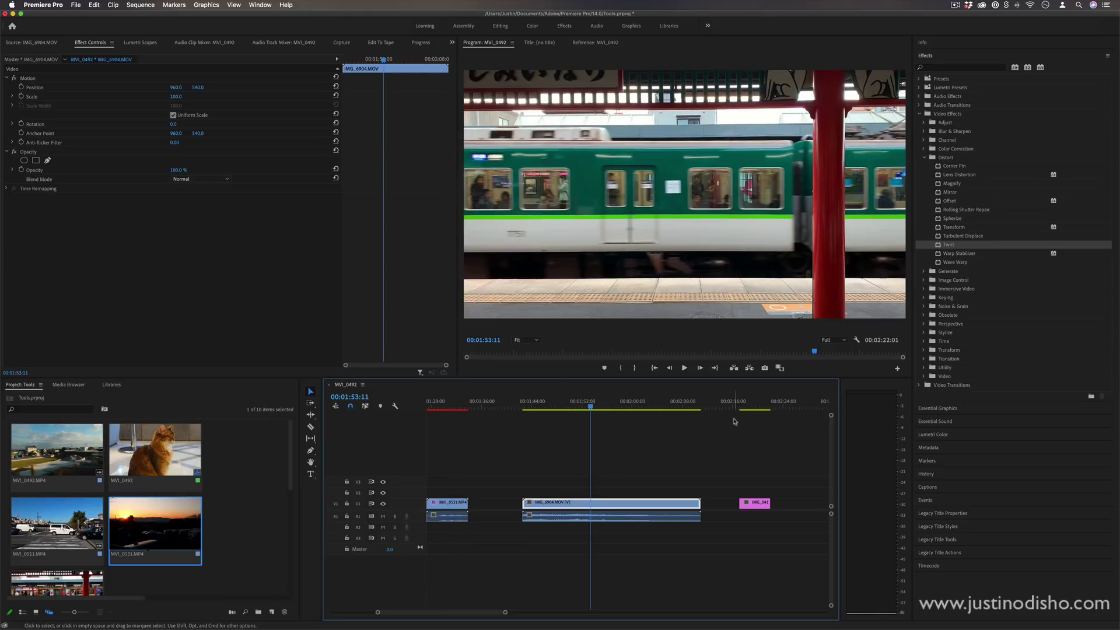
{"action": "left_click_drag", "start_coordinate": [694, 410], "coordinate": [747, 408]}
{"action": "left_click", "coordinate": [753, 505]}
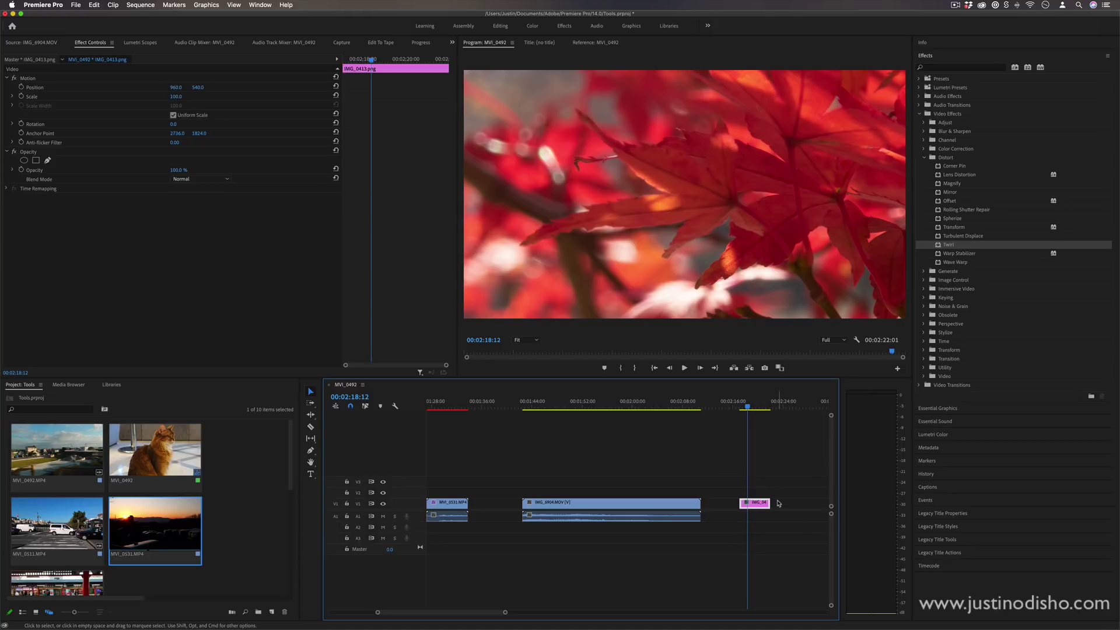
{"action": "left_click_drag", "start_coordinate": [786, 468], "coordinate": [642, 532]}
Step: Nest the two clips into Nested Sequence 01, keeping the default name
{"action": "right_click", "coordinate": [651, 505]}
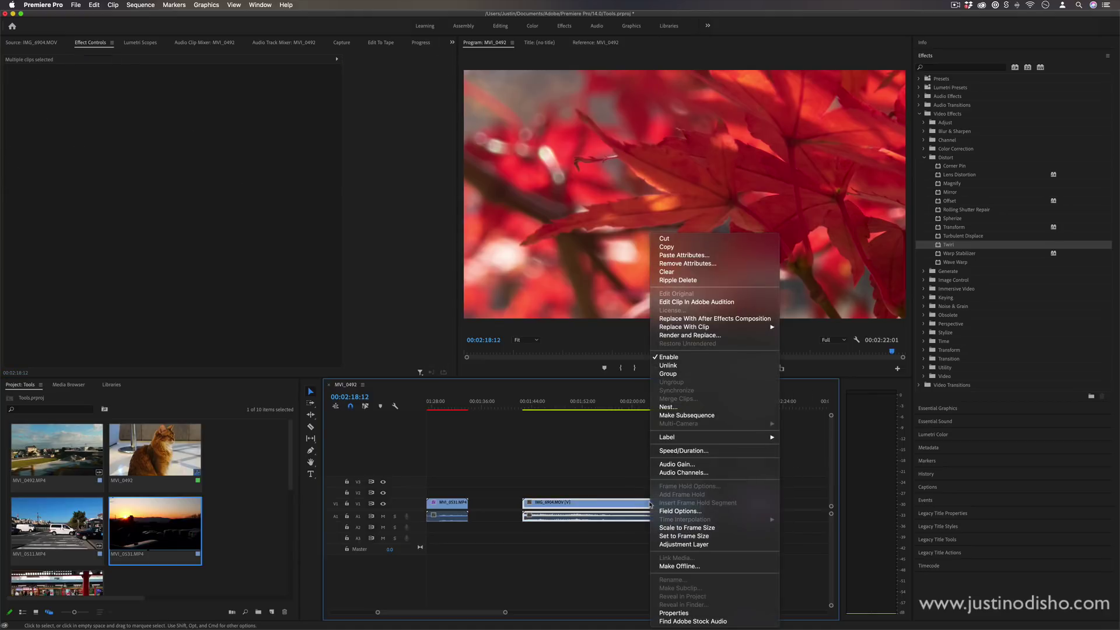
{"action": "left_click", "coordinate": [679, 408]}
{"action": "key", "text": "Return"}
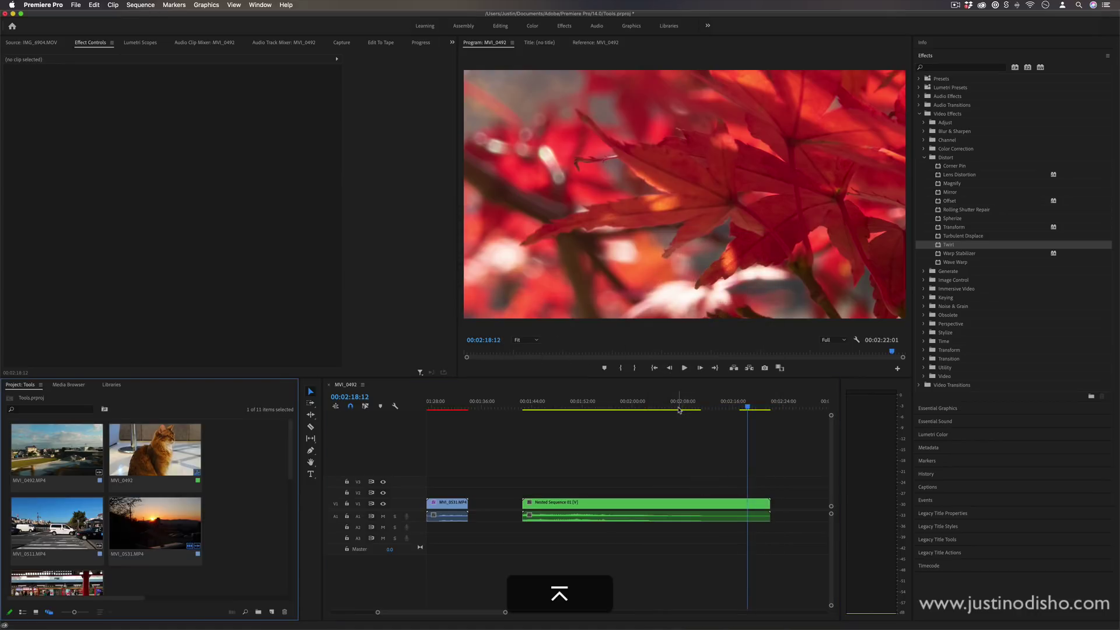
{"action": "left_click", "coordinate": [649, 507]}
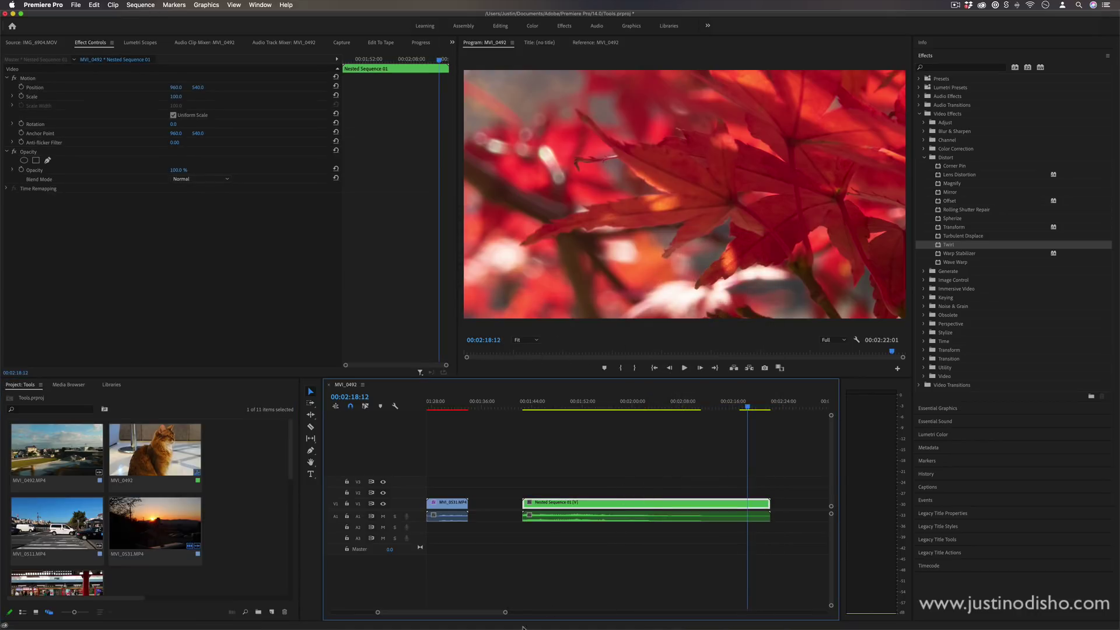
{"action": "left_click_drag", "start_coordinate": [505, 614], "coordinate": [576, 613]}
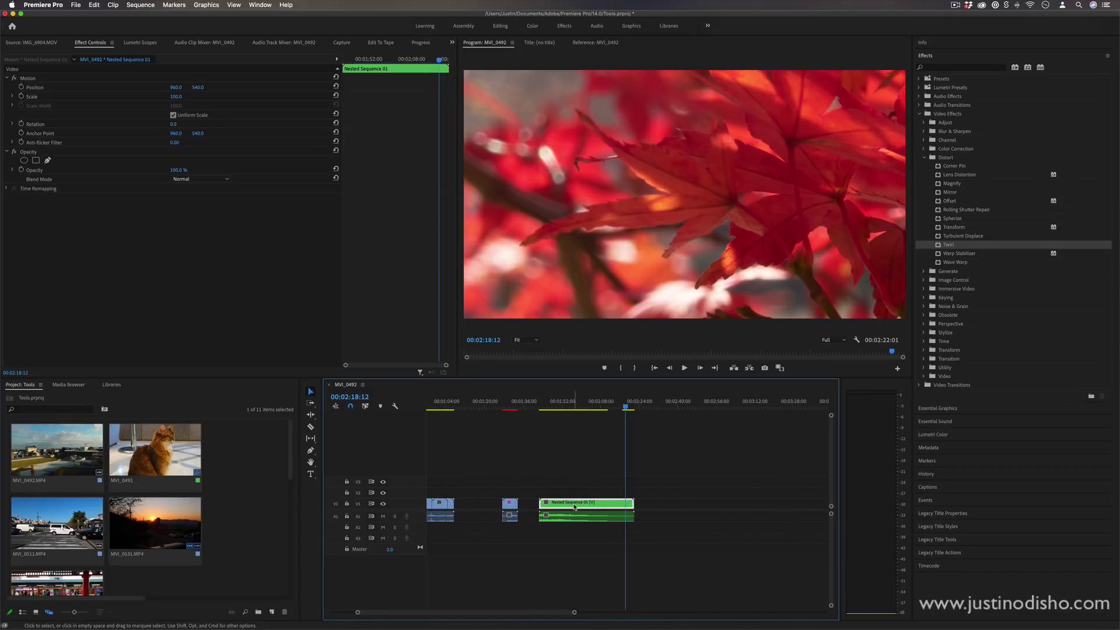
{"action": "left_click", "coordinate": [43, 5]}
{"action": "mouse_move", "coordinate": [64, 29]}
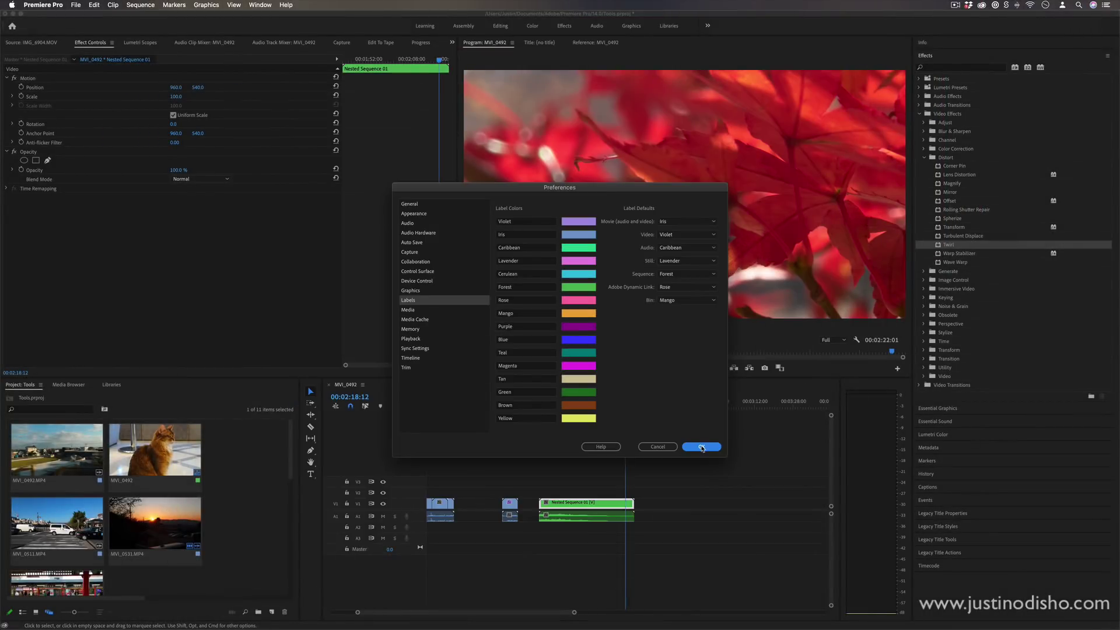
{"action": "left_click", "coordinate": [702, 447]}
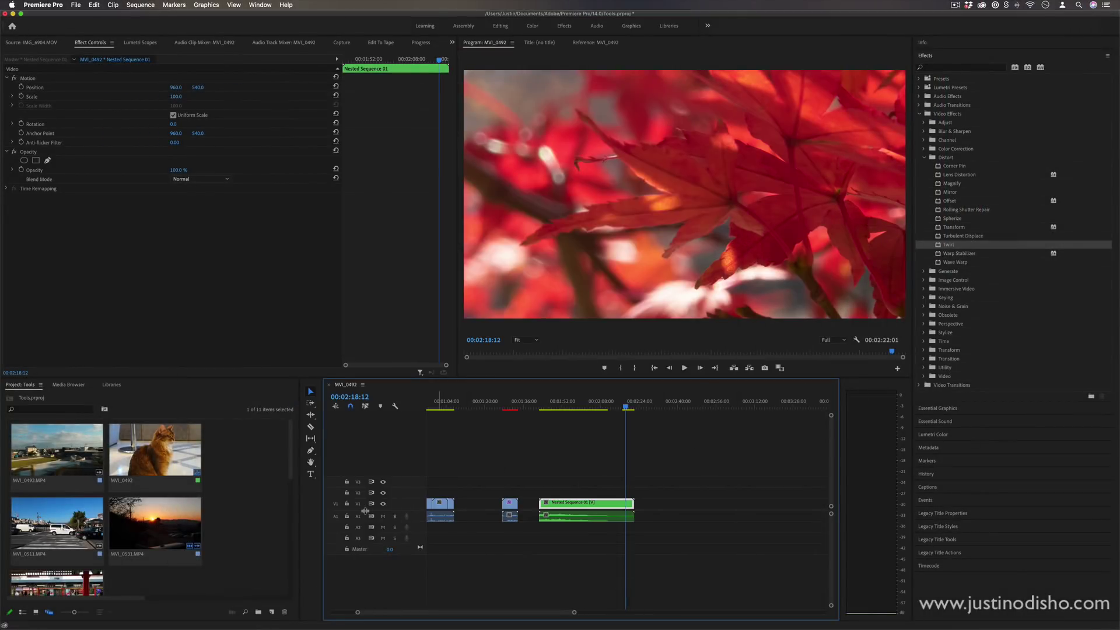
Step: Label the stacked MVI_0531 copies near the one-minute mark Yellow
{"action": "scroll", "coordinate": [528, 501], "scroll_direction": "left", "scroll_amount": 5}
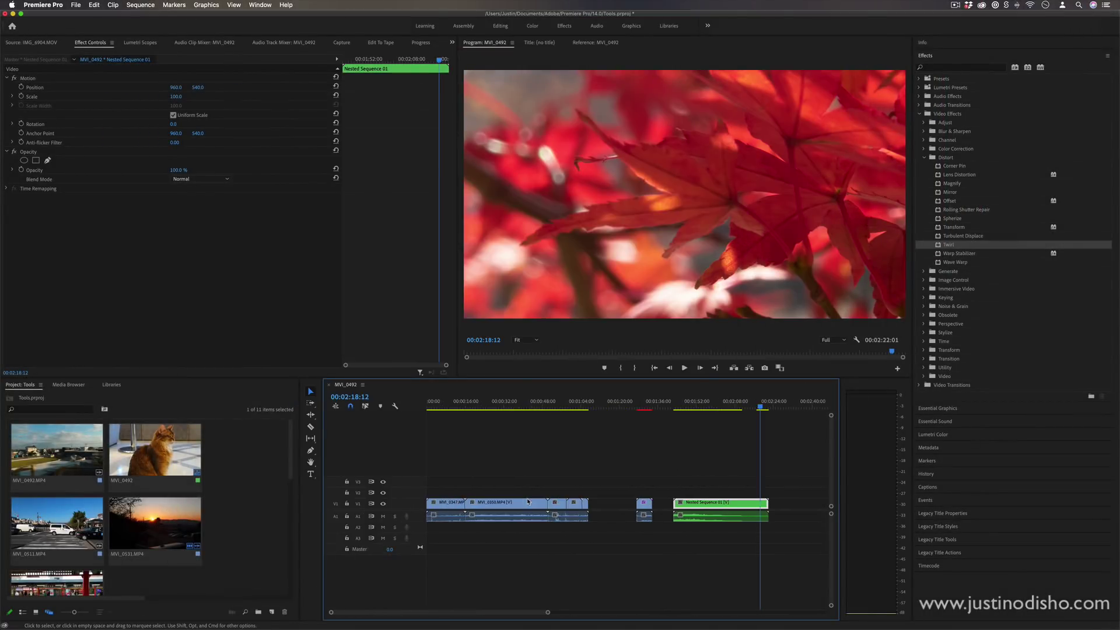
{"action": "left_click", "coordinate": [576, 482]}
{"action": "left_click", "coordinate": [563, 408]}
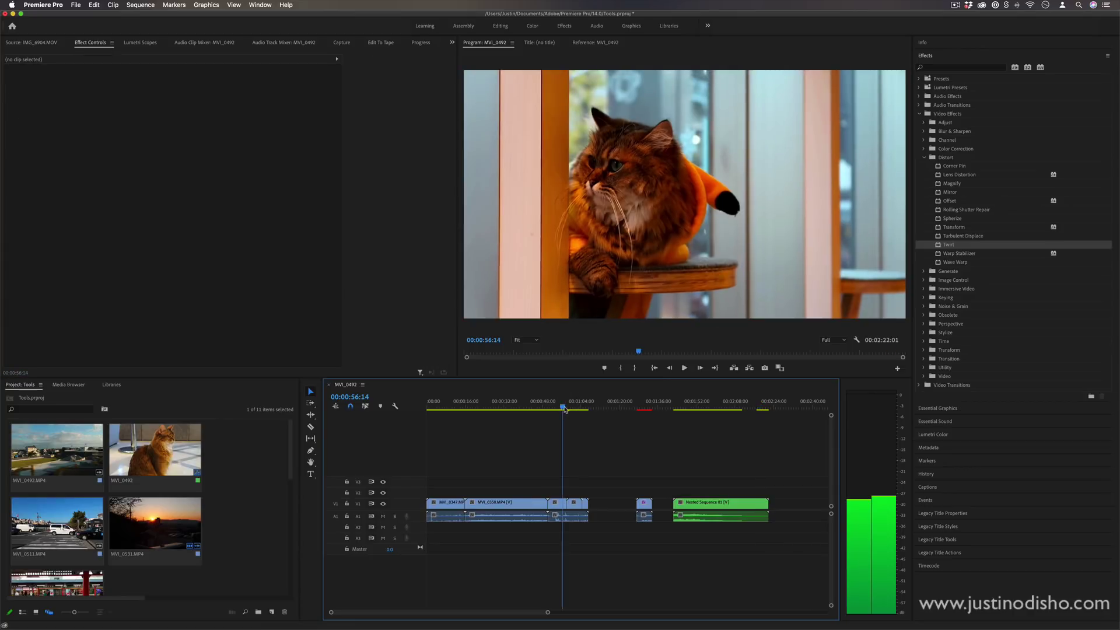
{"action": "left_click_drag", "start_coordinate": [565, 411], "coordinate": [562, 408]}
{"action": "left_click_drag", "start_coordinate": [608, 464], "coordinate": [581, 496]}
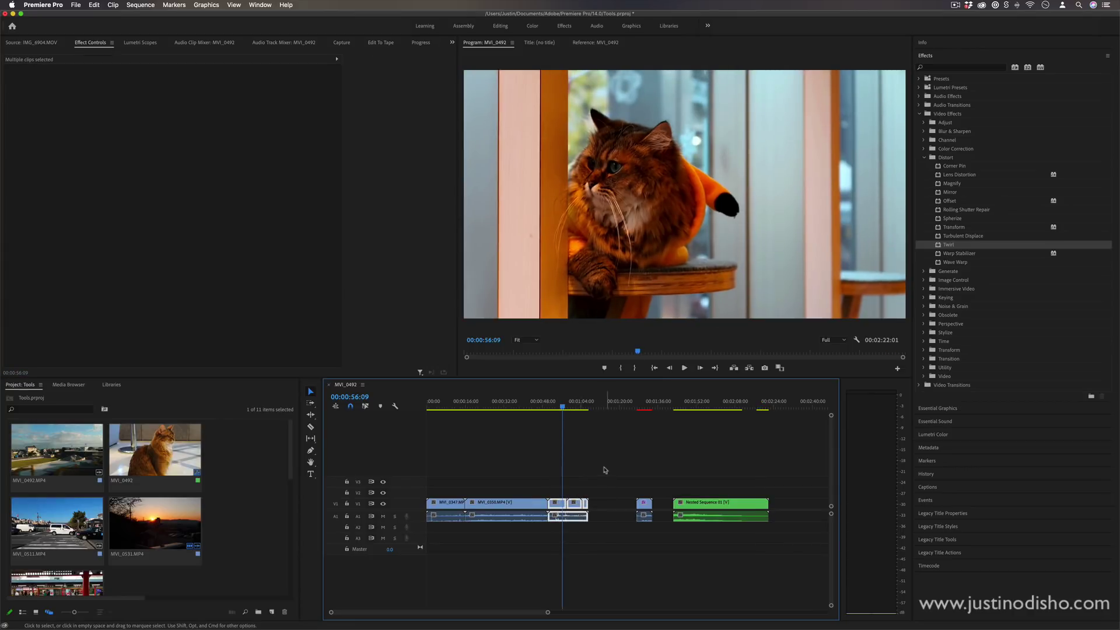
{"action": "left_click_drag", "start_coordinate": [609, 461], "coordinate": [550, 547]}
{"action": "right_click", "coordinate": [570, 494]}
{"action": "mouse_move", "coordinate": [607, 437]}
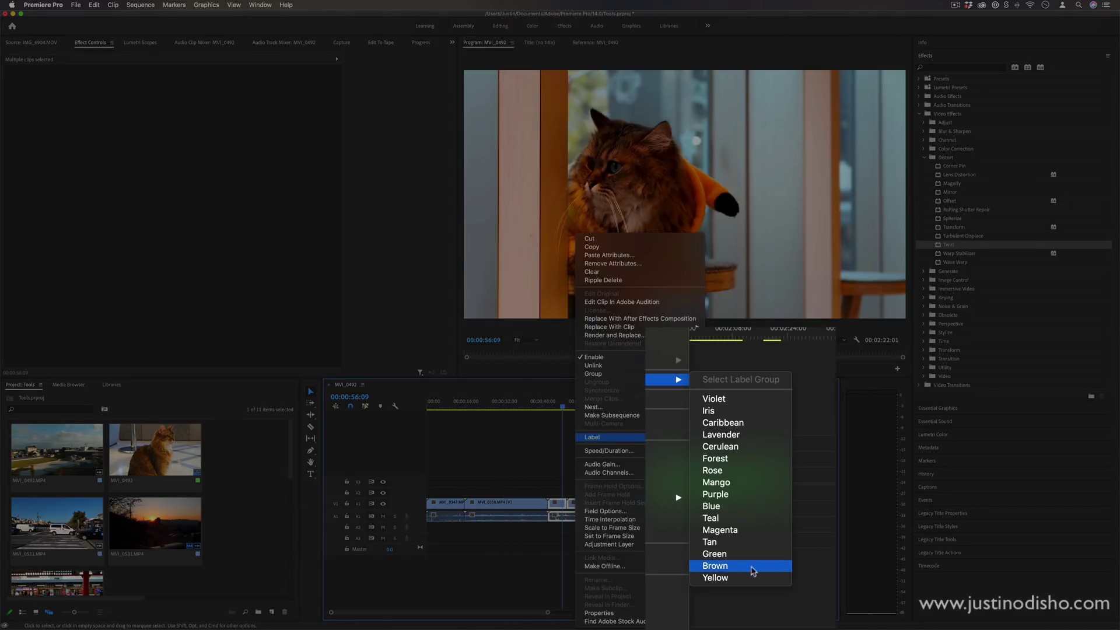
{"action": "left_click", "coordinate": [746, 579]}
{"action": "left_click", "coordinate": [609, 502]}
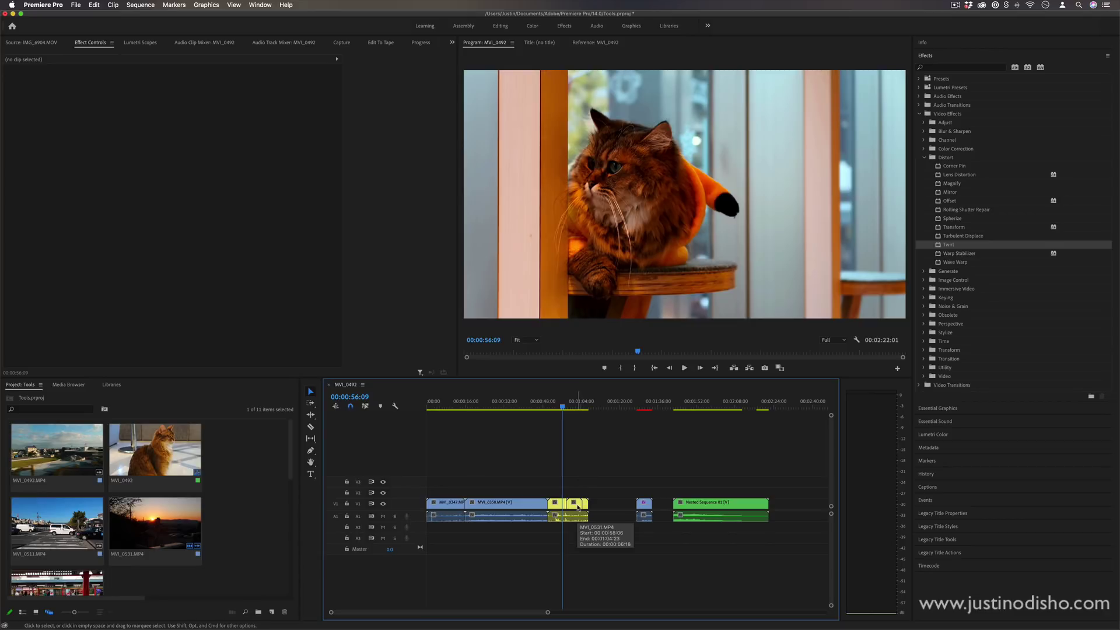
{"action": "left_click_drag", "start_coordinate": [570, 407], "coordinate": [560, 407]}
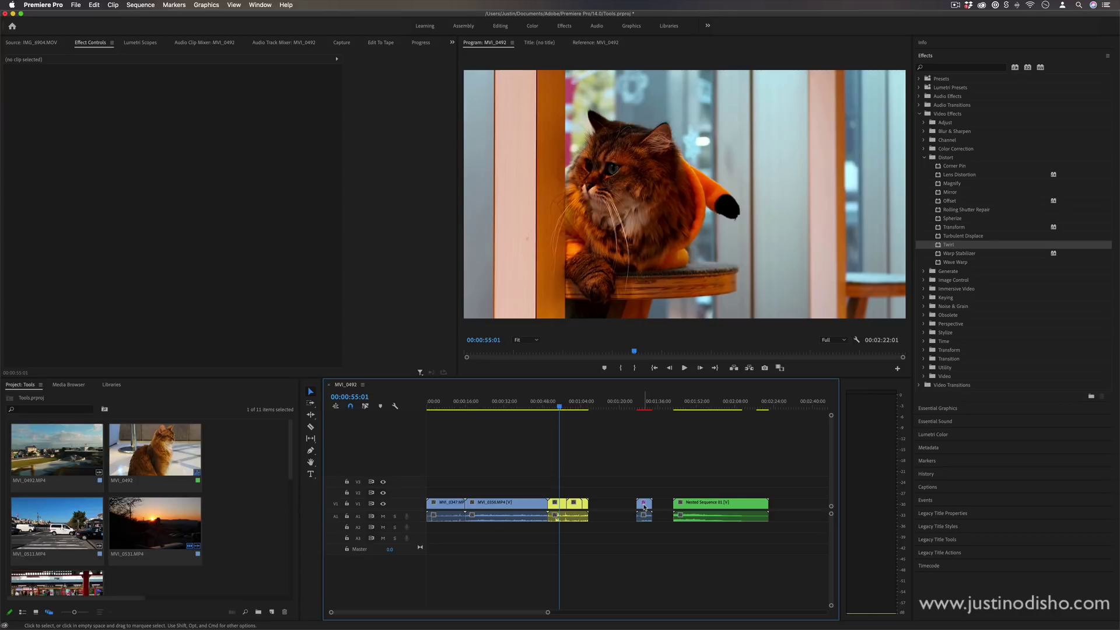
{"action": "left_click_drag", "start_coordinate": [556, 611], "coordinate": [610, 612]}
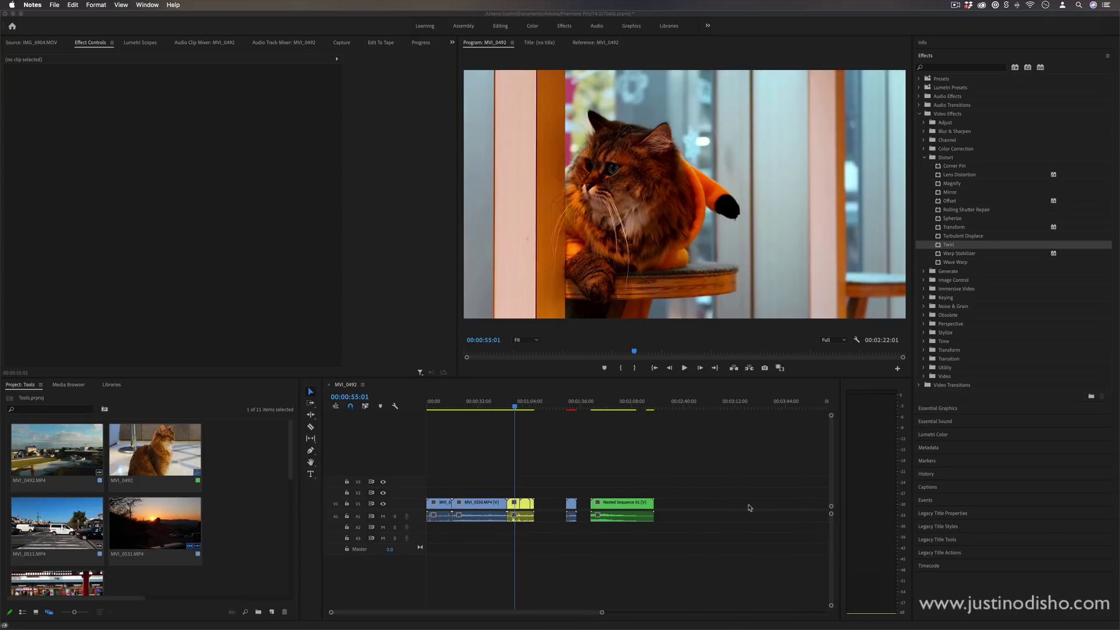
Step: Place MVI_0492.MP4 on V1 right after the nested sequence
{"action": "left_click", "coordinate": [199, 478]}
{"action": "left_click_drag", "start_coordinate": [56, 449], "coordinate": [671, 503]}
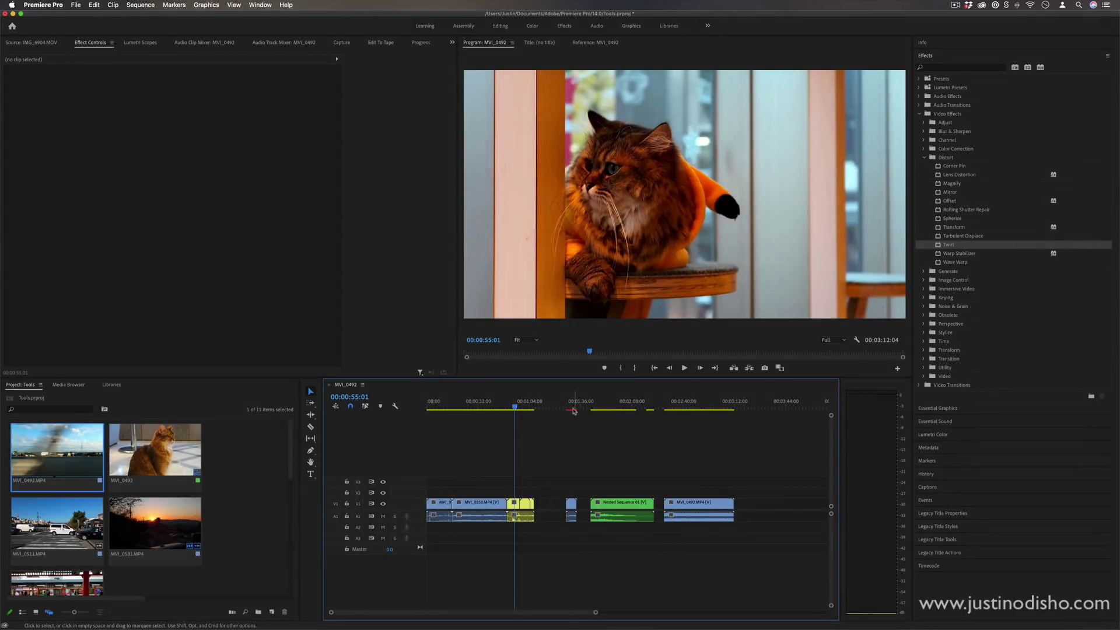
{"action": "left_click", "coordinate": [572, 406]}
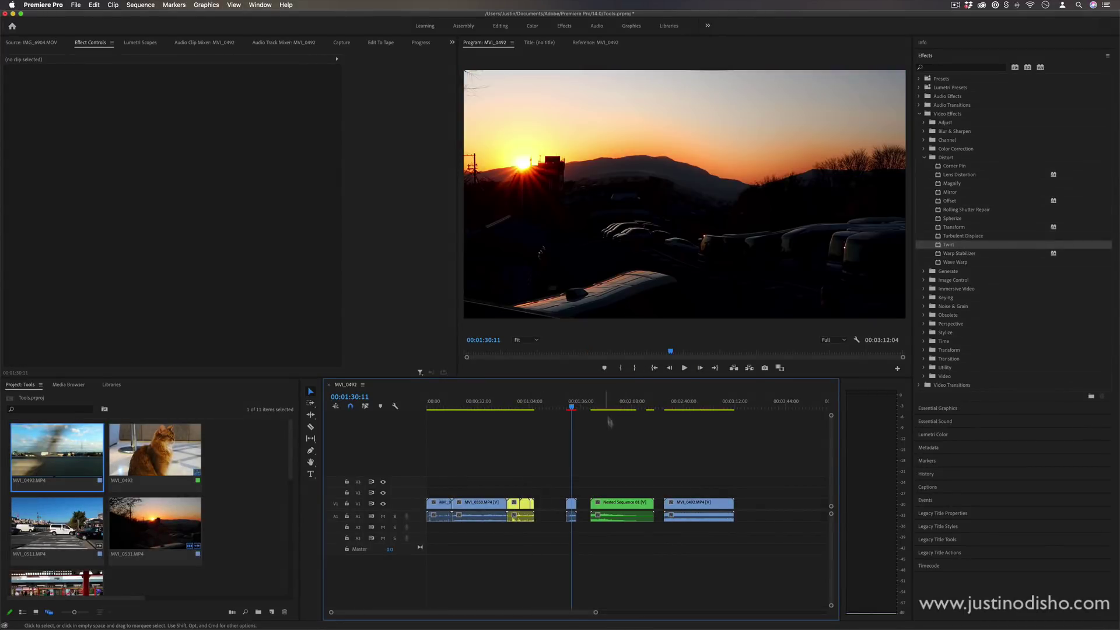
{"action": "left_click_drag", "start_coordinate": [596, 612], "coordinate": [567, 613]}
Step: Raise MVI_0531's Twirl angle to 98° and play it back
{"action": "key", "text": "="}
{"action": "key", "text": "="}
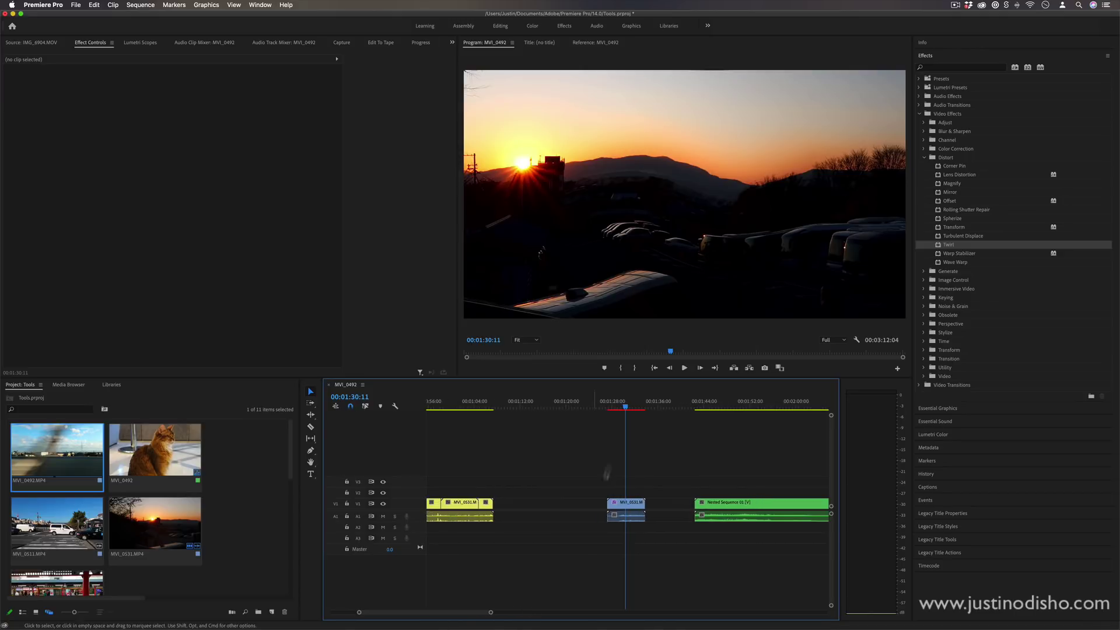
{"action": "left_click", "coordinate": [616, 407]}
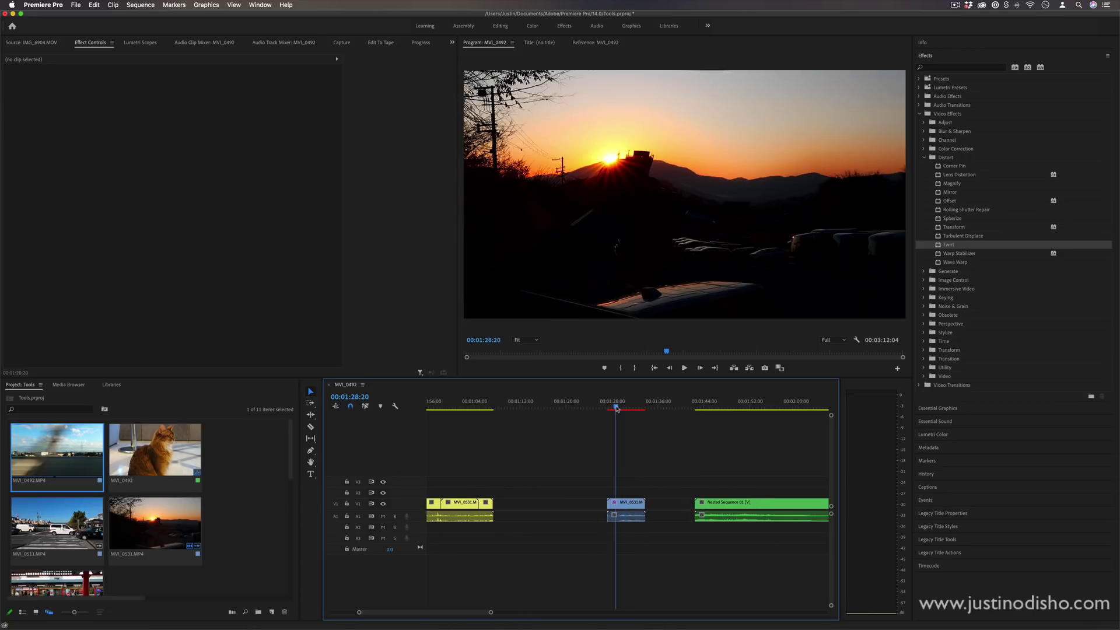
{"action": "left_click", "coordinate": [629, 503]}
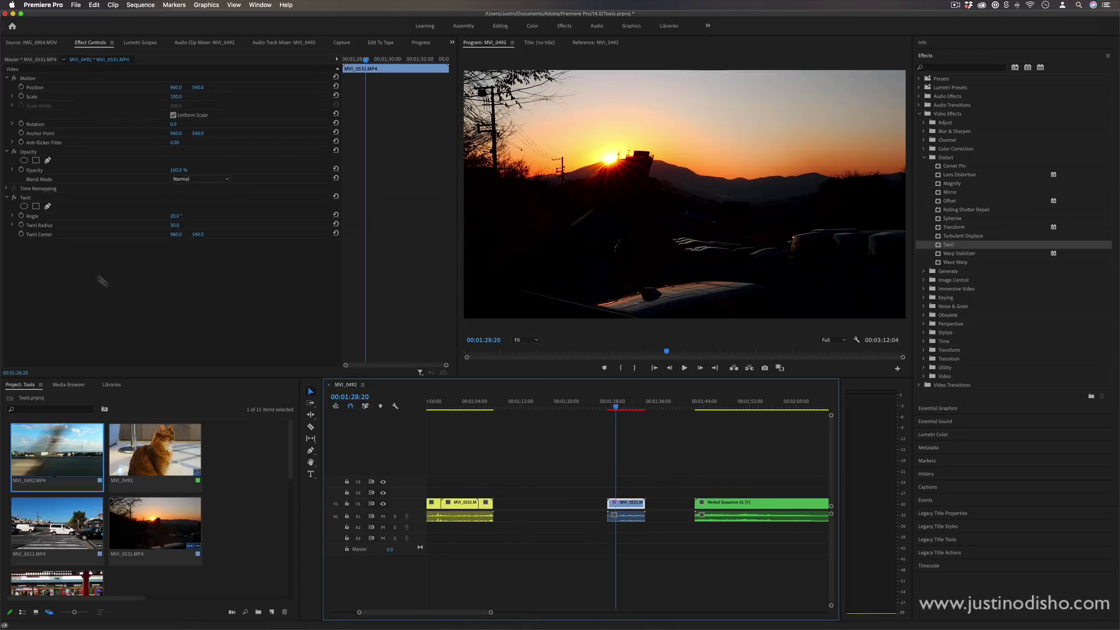
{"action": "left_click_drag", "start_coordinate": [173, 219], "coordinate": [230, 219]}
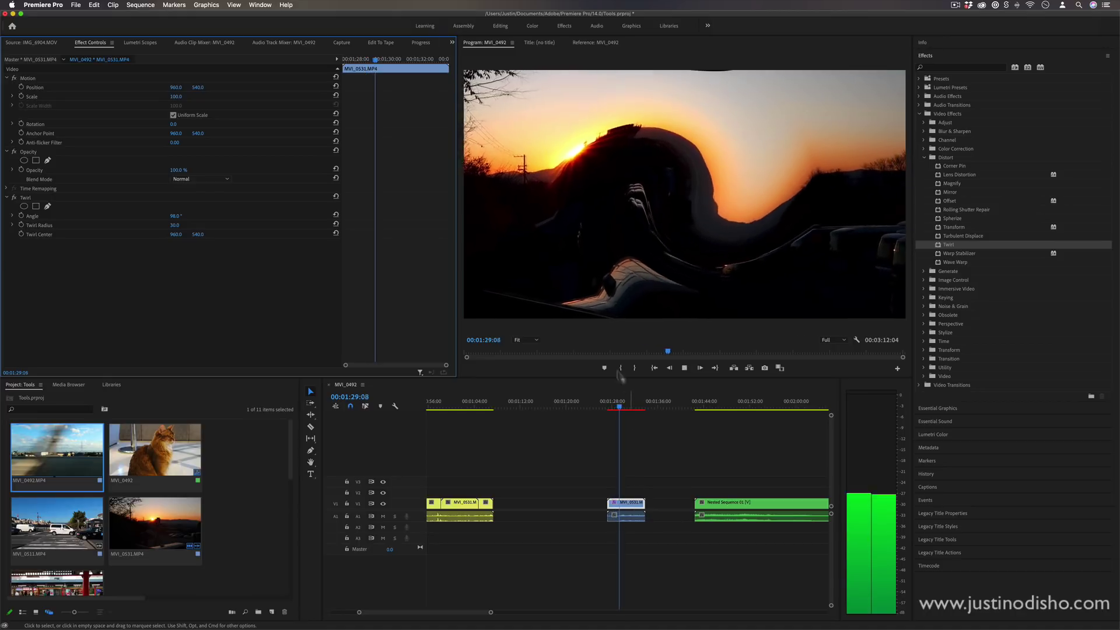
{"action": "key", "text": "space"}
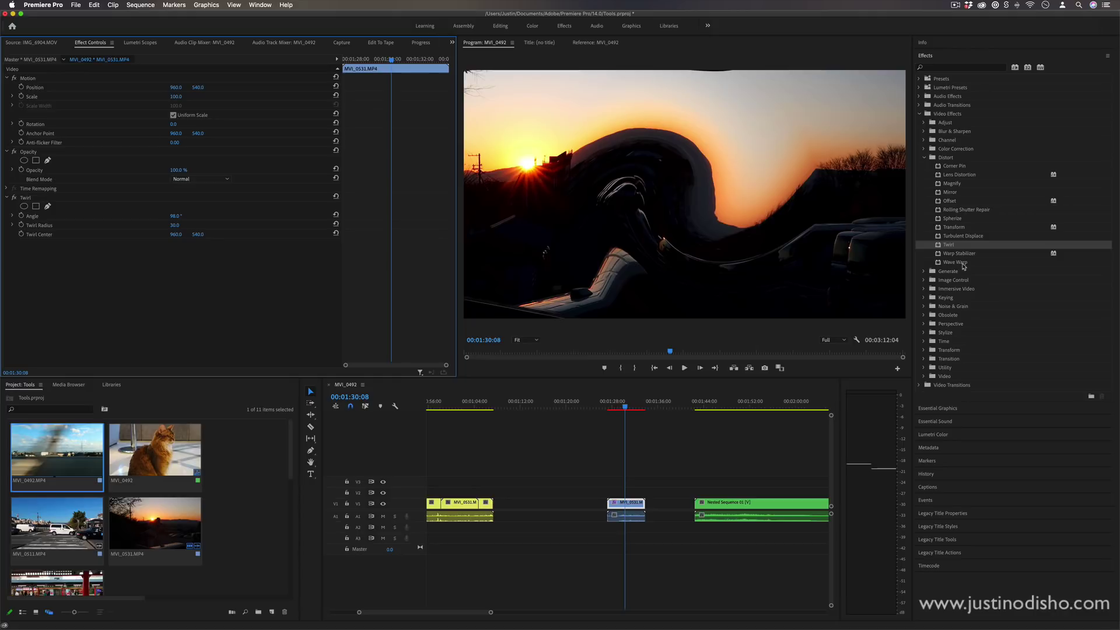
Step: Stack two Wave Warp effects on MVI_0531 with wave heights 272 and 765
{"action": "left_click_drag", "start_coordinate": [964, 263], "coordinate": [630, 511]}
{"action": "left_click_drag", "start_coordinate": [174, 275], "coordinate": [1078, 287]}
{"action": "left_click_drag", "start_coordinate": [968, 264], "coordinate": [627, 507]}
{"action": "scroll", "coordinate": [181, 319], "scroll_direction": "down", "scroll_amount": 3}
{"action": "left_click_drag", "start_coordinate": [173, 289], "coordinate": [613, 390]}
Step: Preview the warp, then mark in at 00:01:29:23 and out at 00:01:33:00
{"action": "left_click", "coordinate": [611, 407]}
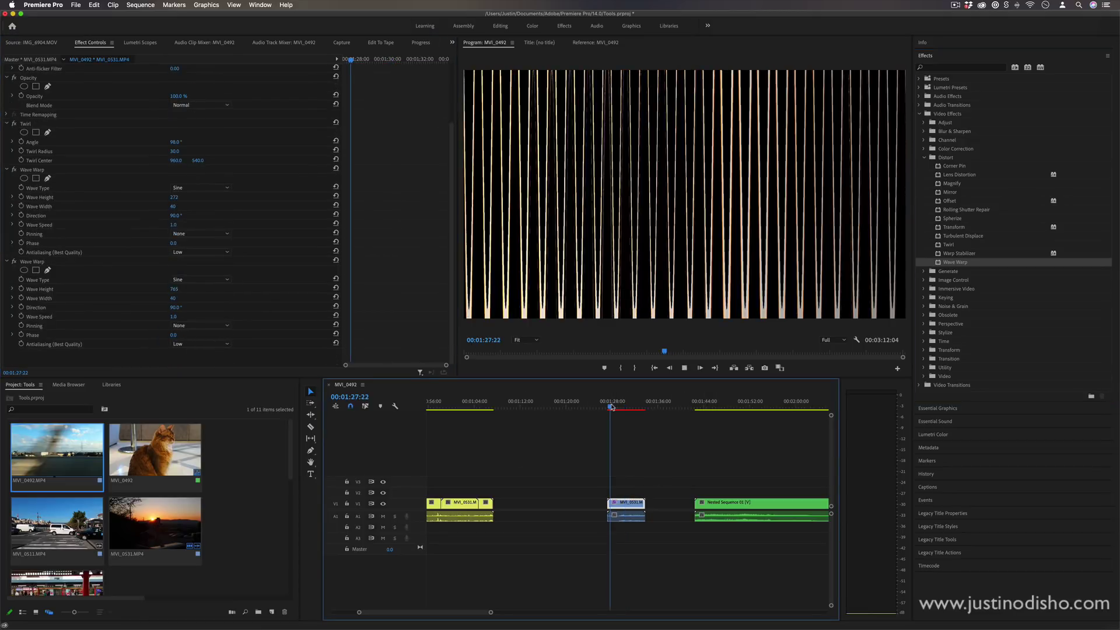
{"action": "key", "text": "space"}
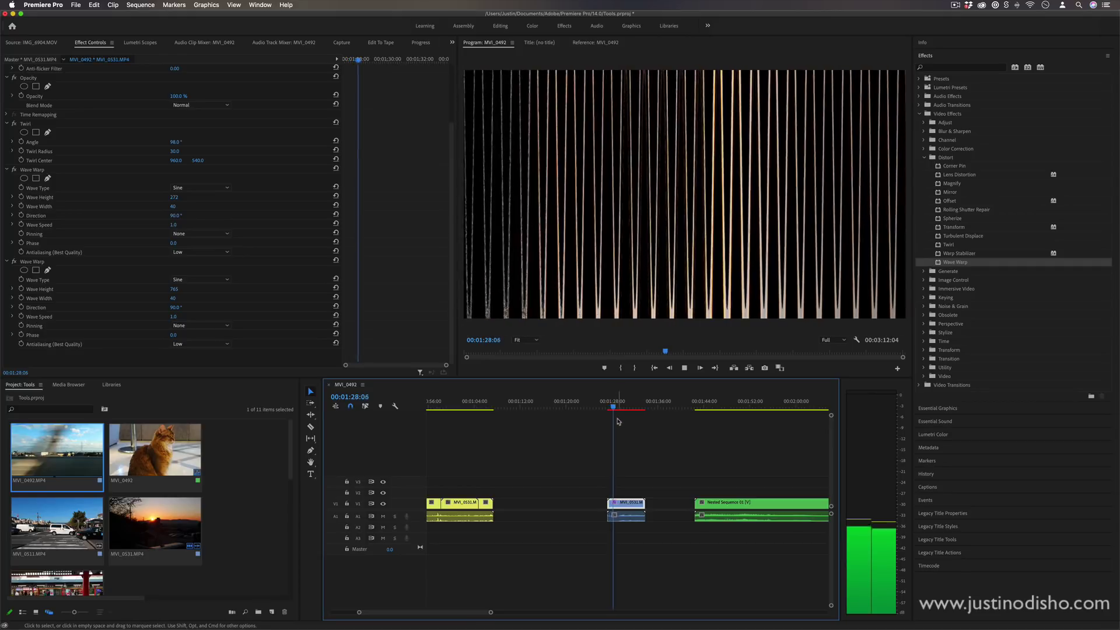
{"action": "key", "text": "space"}
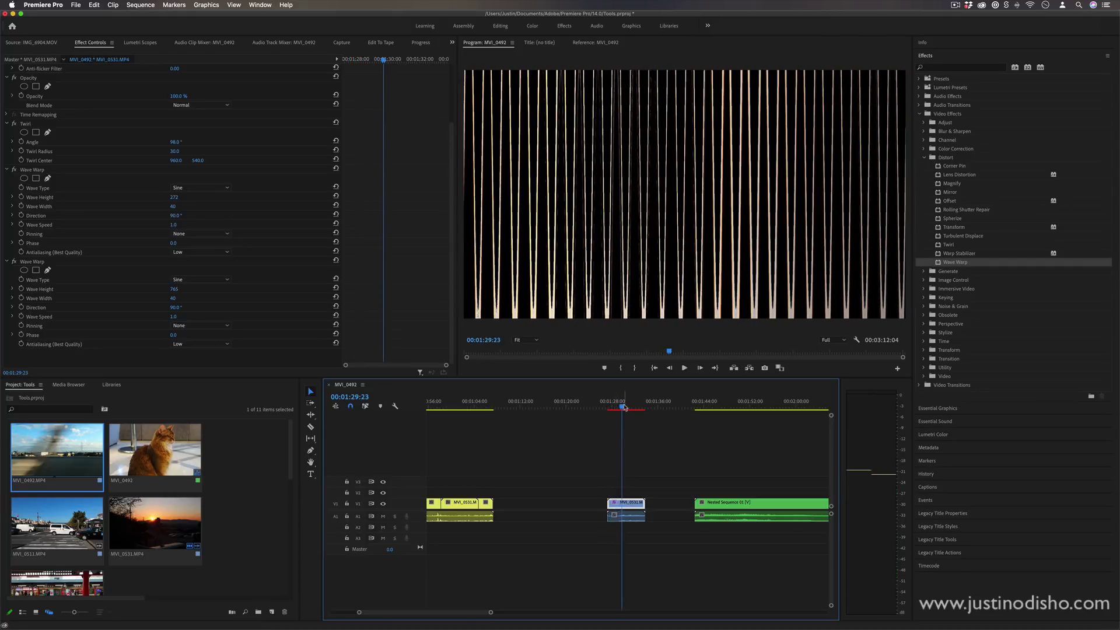
{"action": "key", "text": "i"}
{"action": "left_click", "coordinate": [641, 408]}
{"action": "key", "text": "o"}
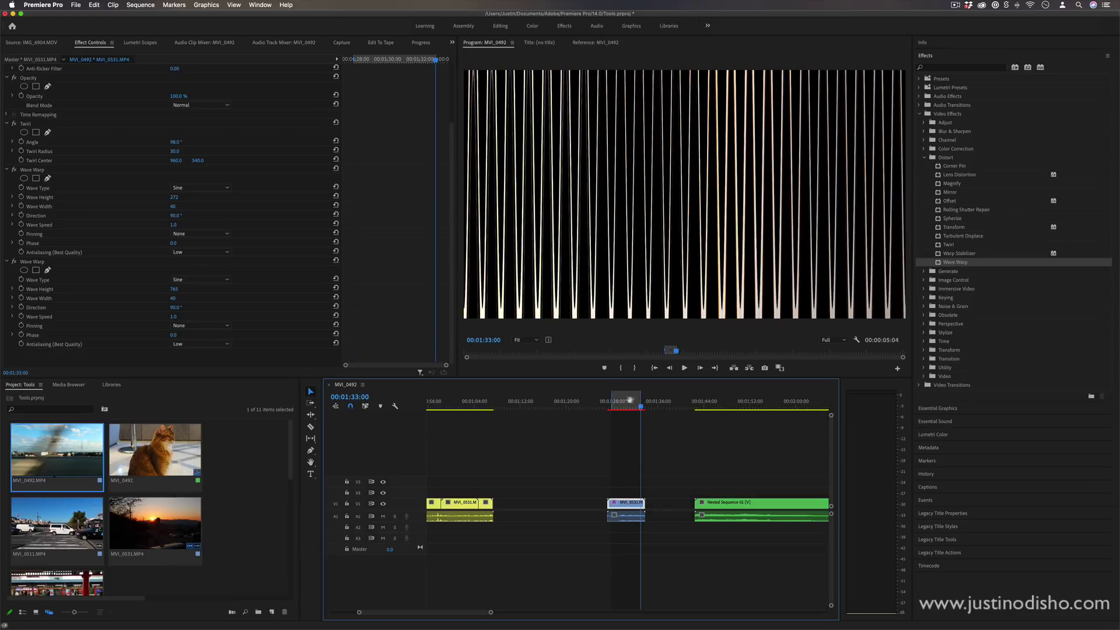
{"action": "key", "text": "super+shift+a"}
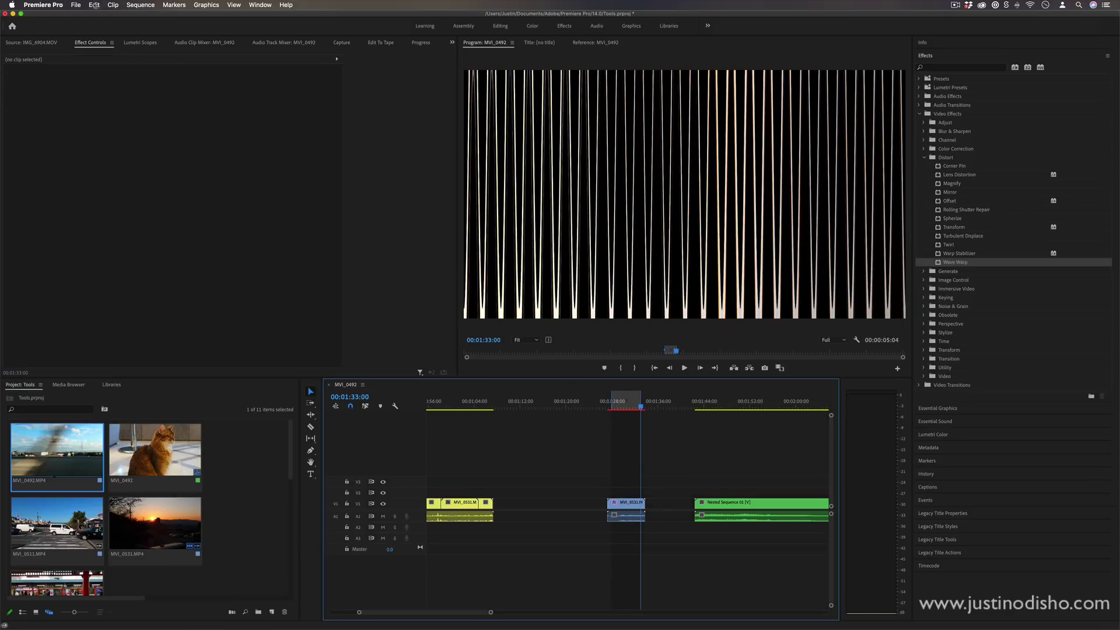
Step: Render the effects in the 00:00:05:04 in/out range over the warped MVI_0531 clip
{"action": "left_click", "coordinate": [127, 5]}
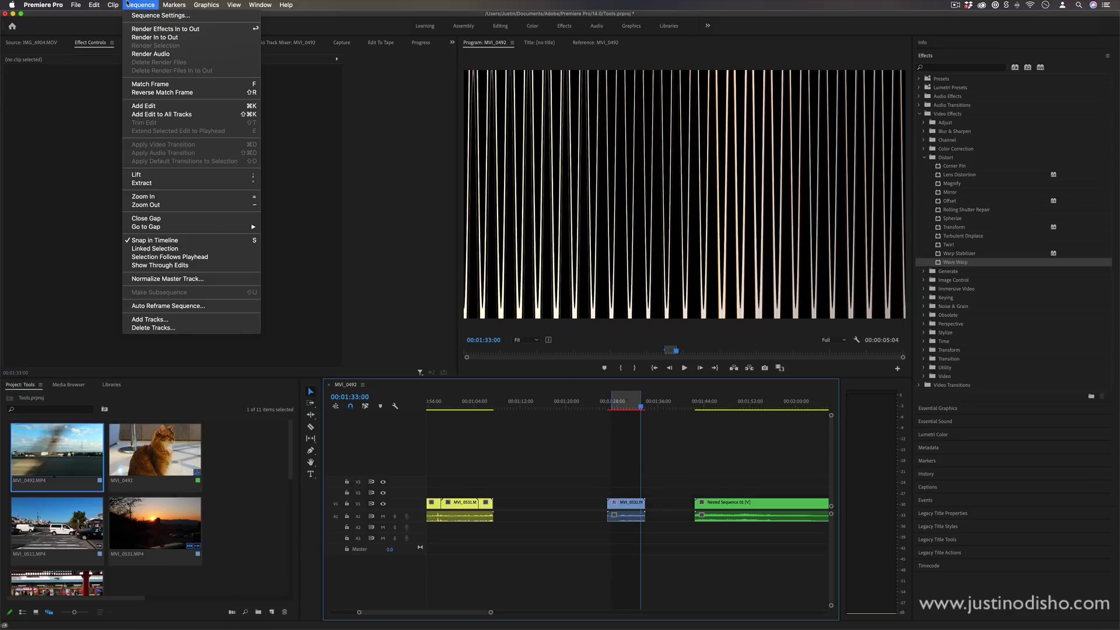
{"action": "left_click", "coordinate": [170, 37]}
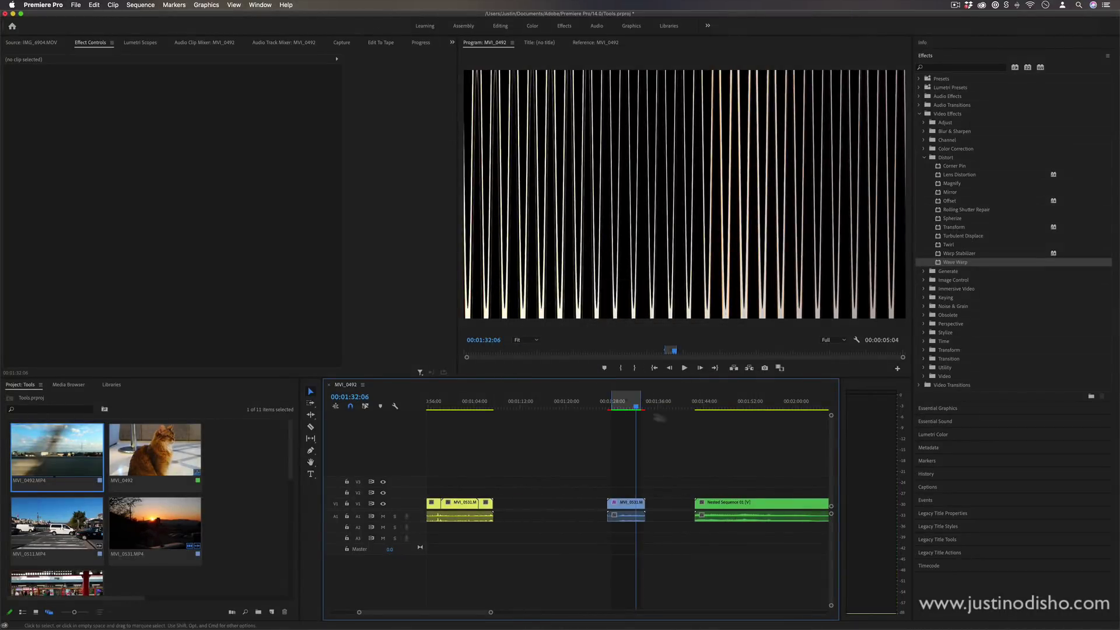
{"action": "left_click_drag", "start_coordinate": [491, 612], "coordinate": [580, 611]}
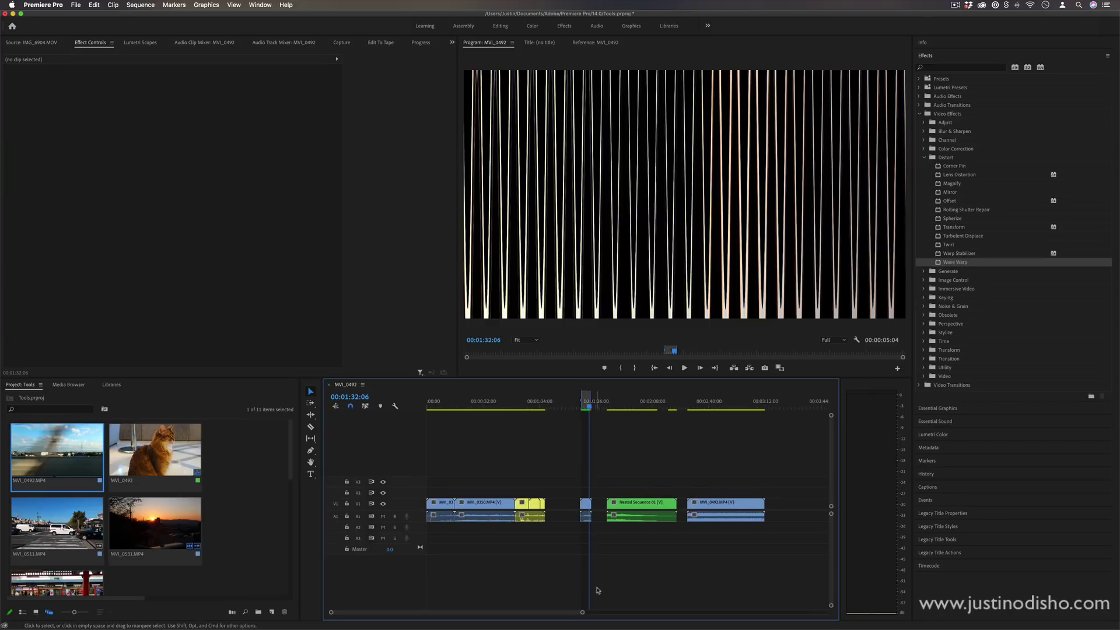
Step: Move the playhead into the train clip at 00:01:54:14 and play a short stretch
{"action": "left_click", "coordinate": [622, 407]}
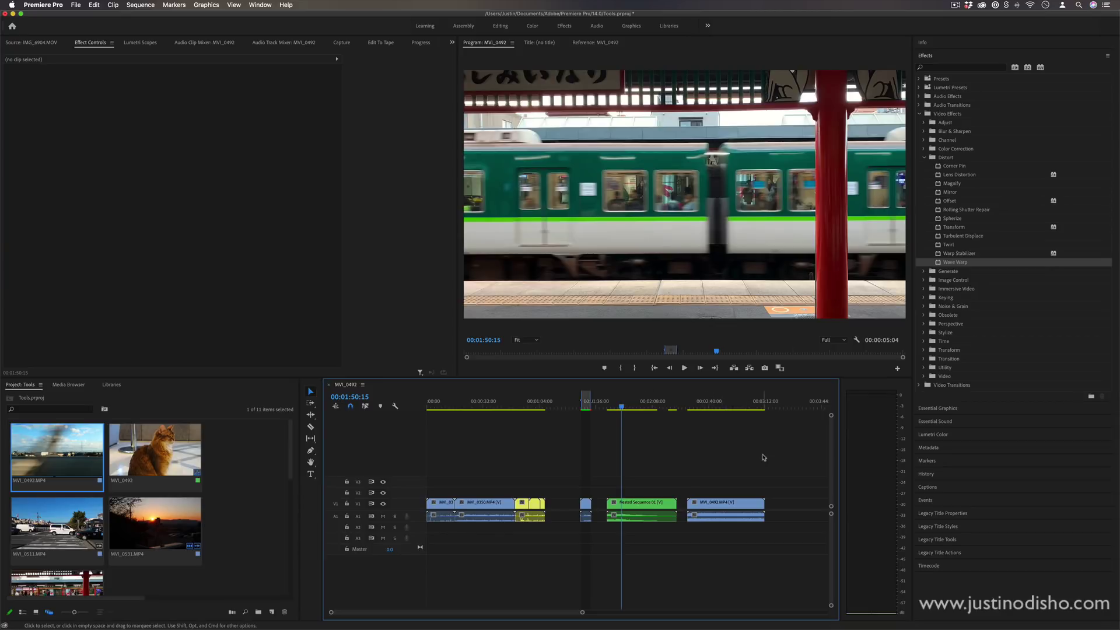
{"action": "left_click", "coordinate": [626, 407]}
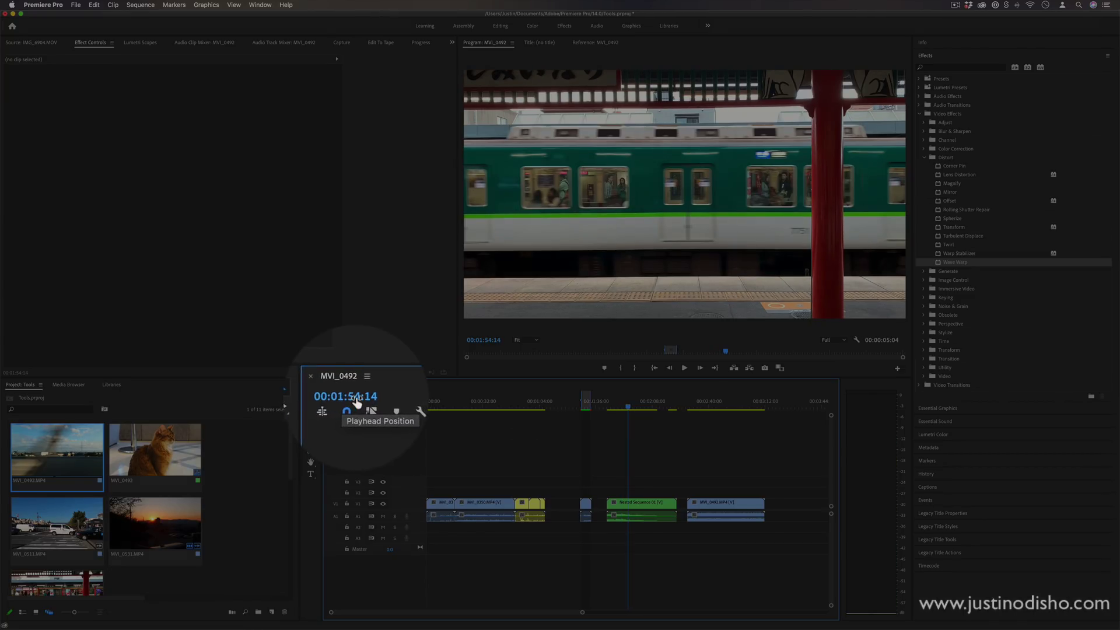
{"action": "key", "text": "space"}
{"action": "key", "text": "space"}
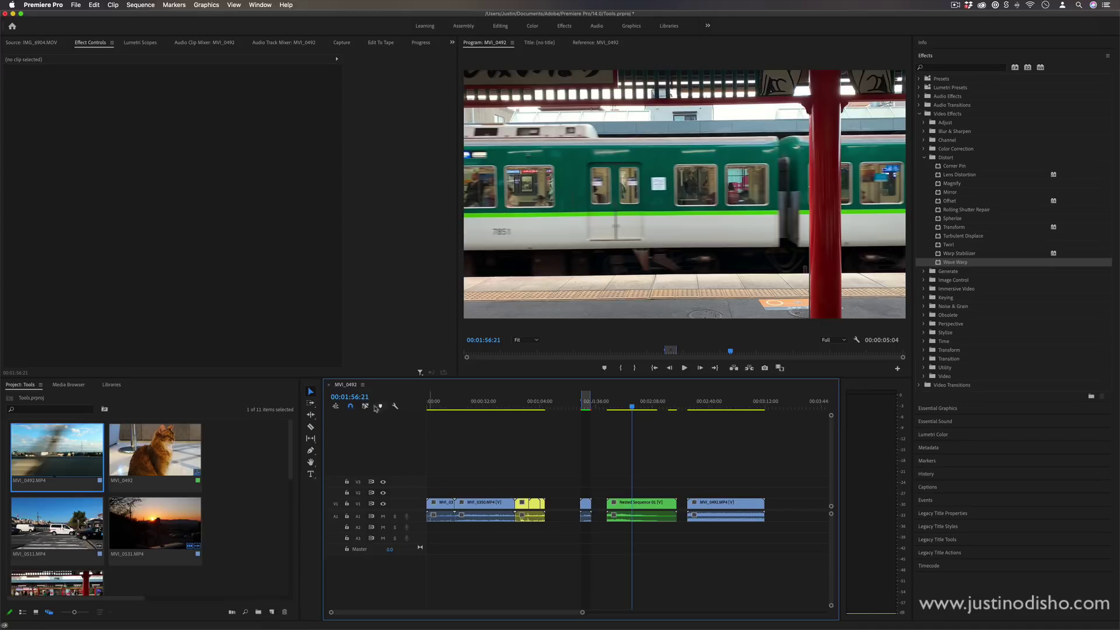
Step: Switch the time display to Feet + Frames 16 mm, then Frames, then back to Non-Drop-Frame Timecode
{"action": "right_click", "coordinate": [364, 401]}
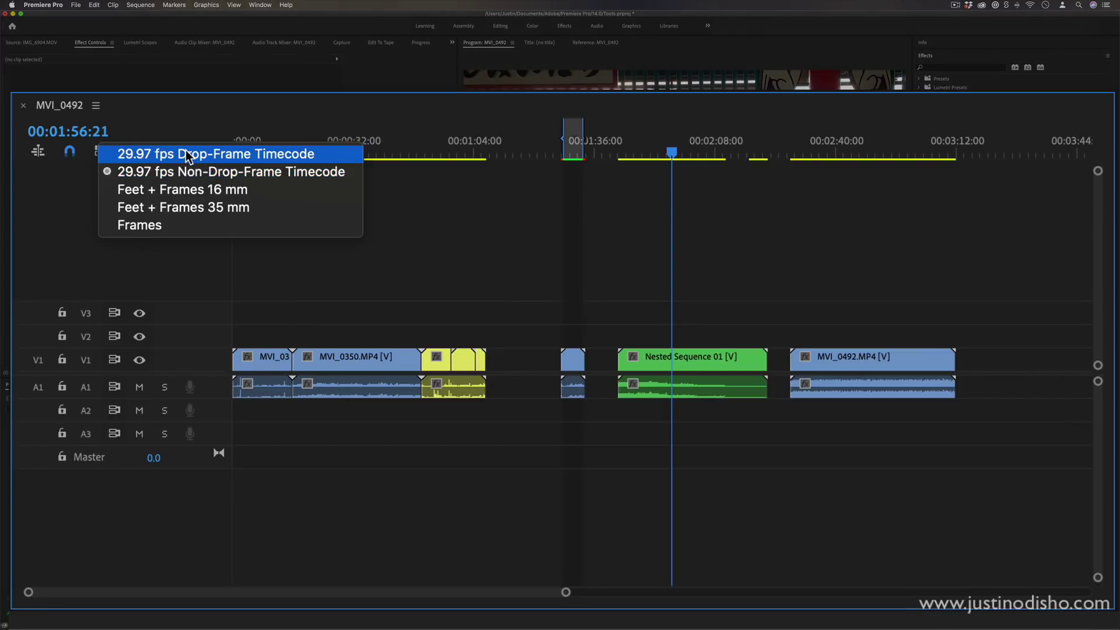
{"action": "left_click", "coordinate": [208, 195]}
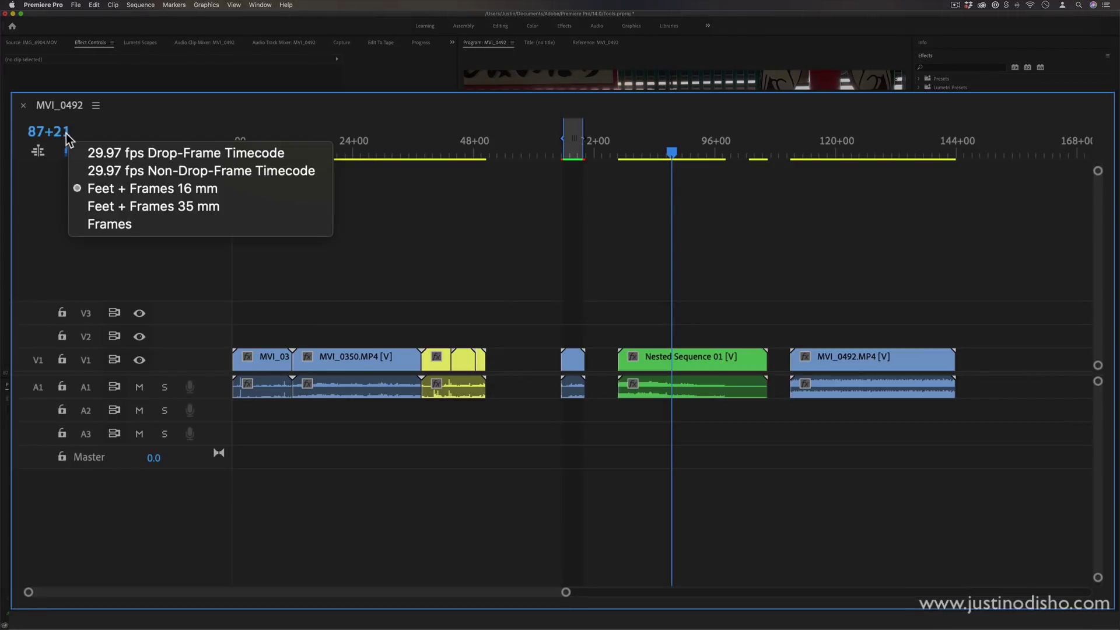
{"action": "left_click", "coordinate": [124, 223]}
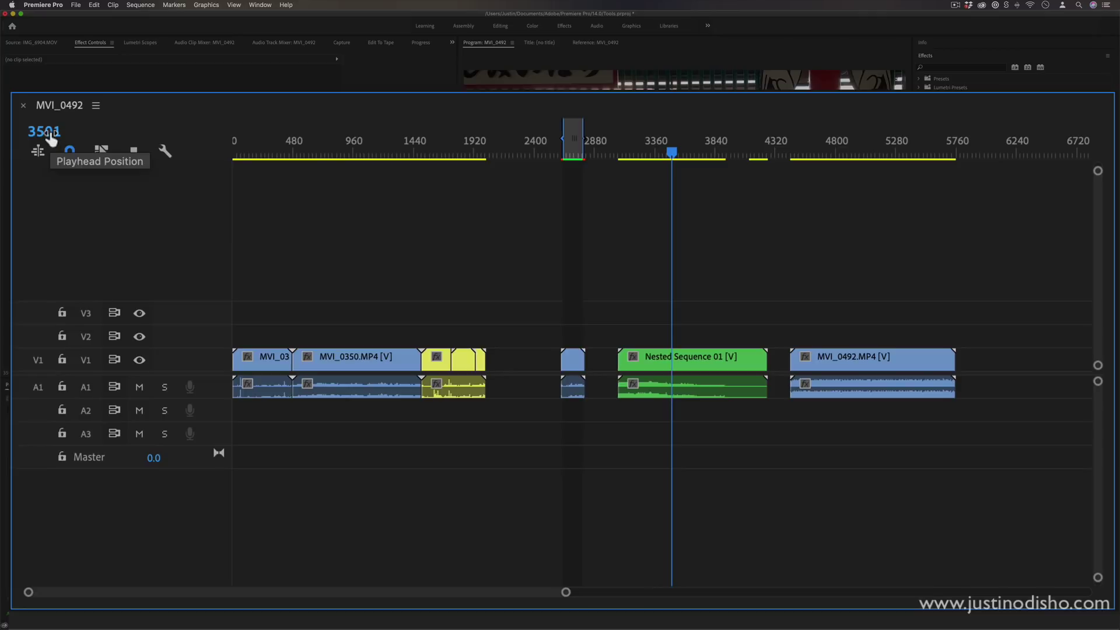
{"action": "right_click", "coordinate": [52, 139]}
{"action": "left_click", "coordinate": [171, 168]}
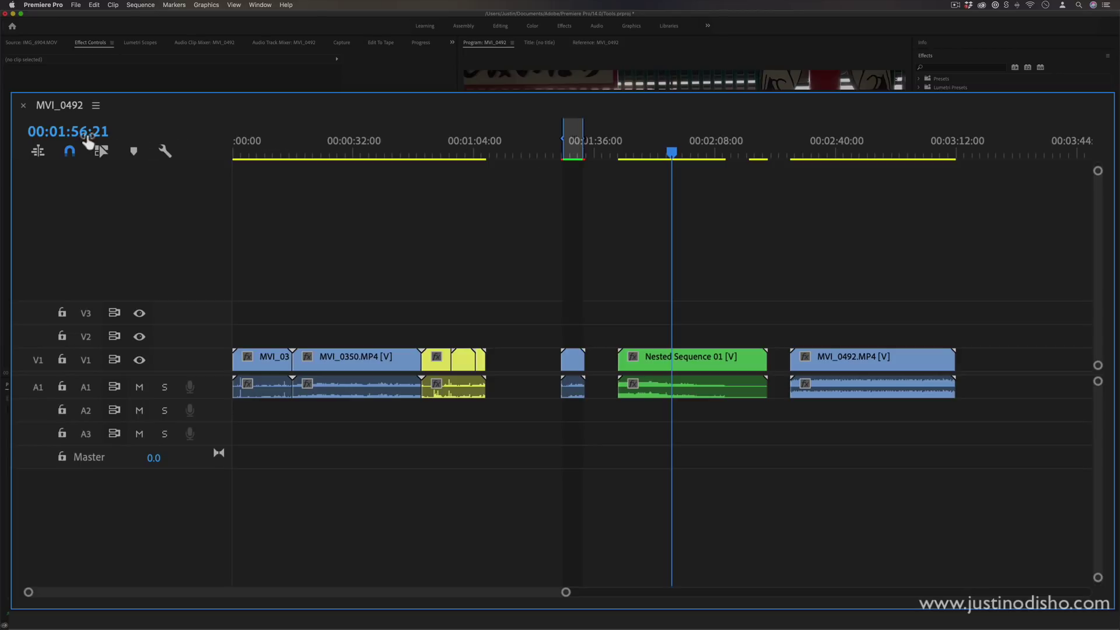
Step: Enter 2:00:00 in the playhead timecode to jump to 00:02:00:00
{"action": "left_click", "coordinate": [75, 133]}
{"action": "key", "text": "Right"}
{"action": "left_click_drag", "start_coordinate": [65, 130], "coordinate": [100, 130]}
{"action": "type", "text": "2:00:00"}
{"action": "key", "text": "Return"}
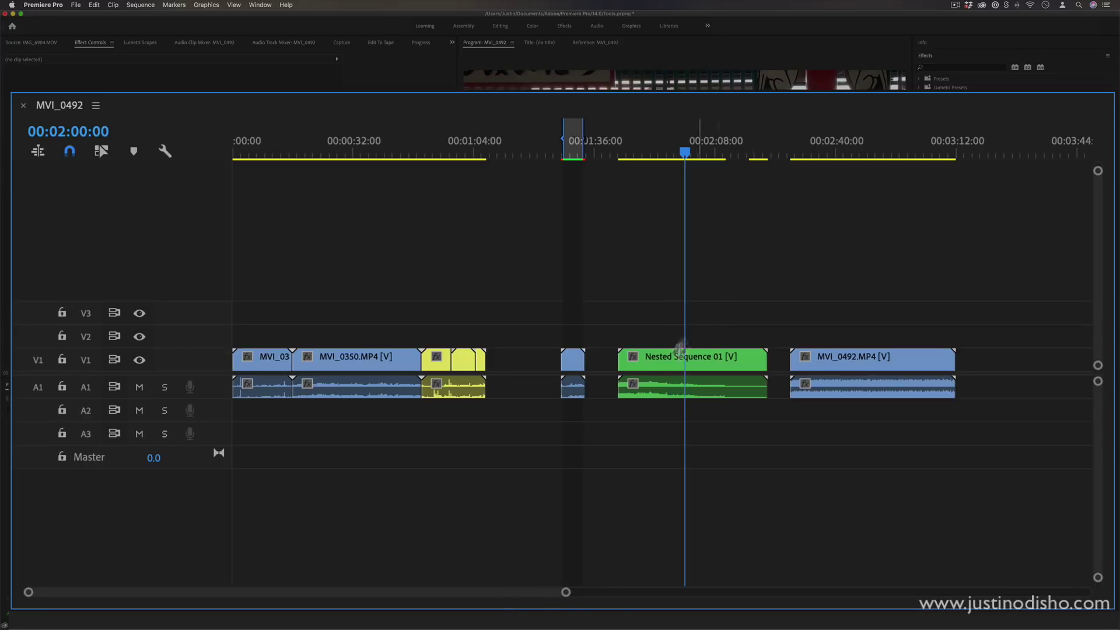